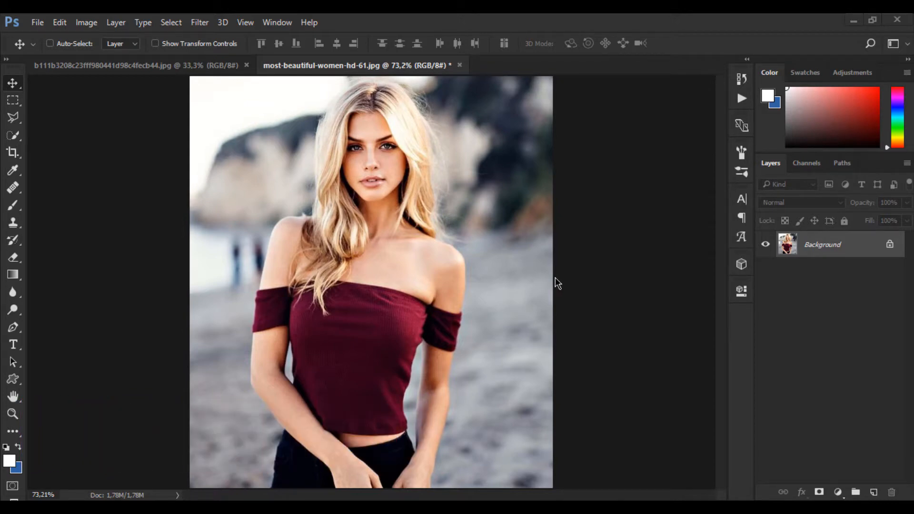
pyautogui.click(246, 22)
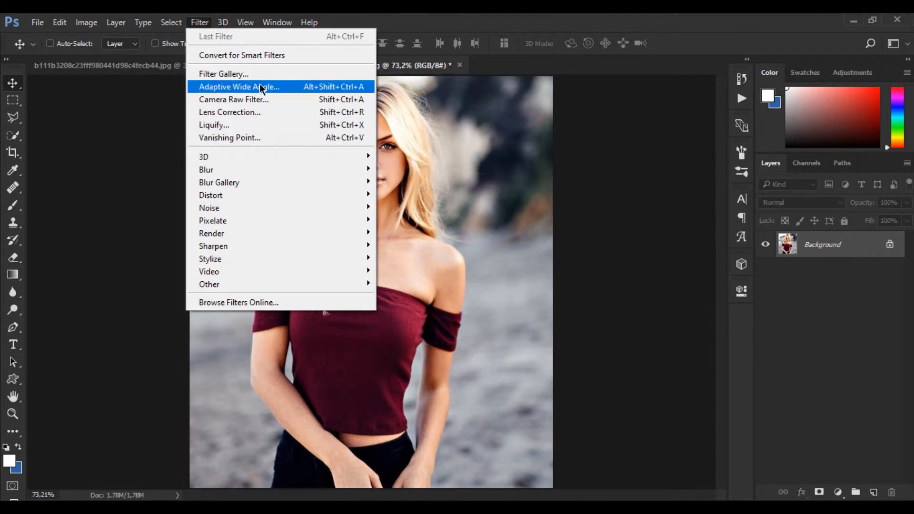
pyautogui.moveTo(241, 166)
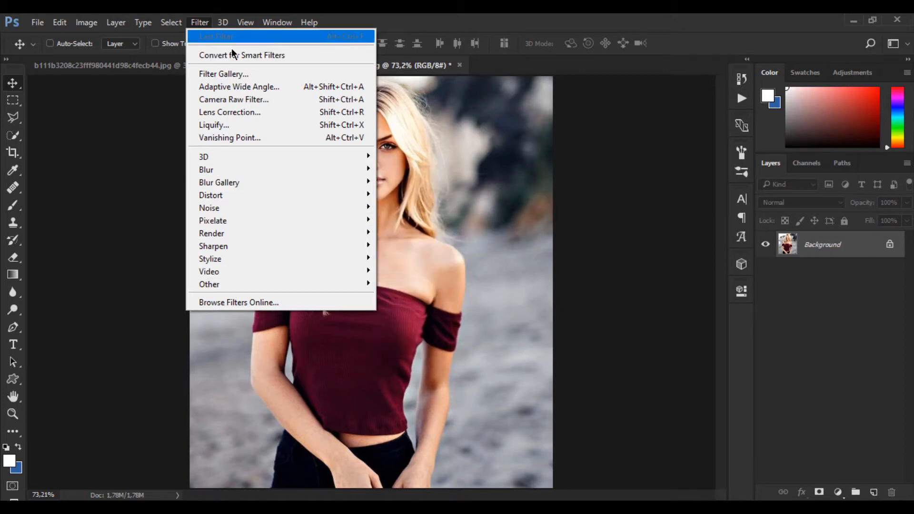
pyautogui.moveTo(261, 286)
pyautogui.click(563, 19)
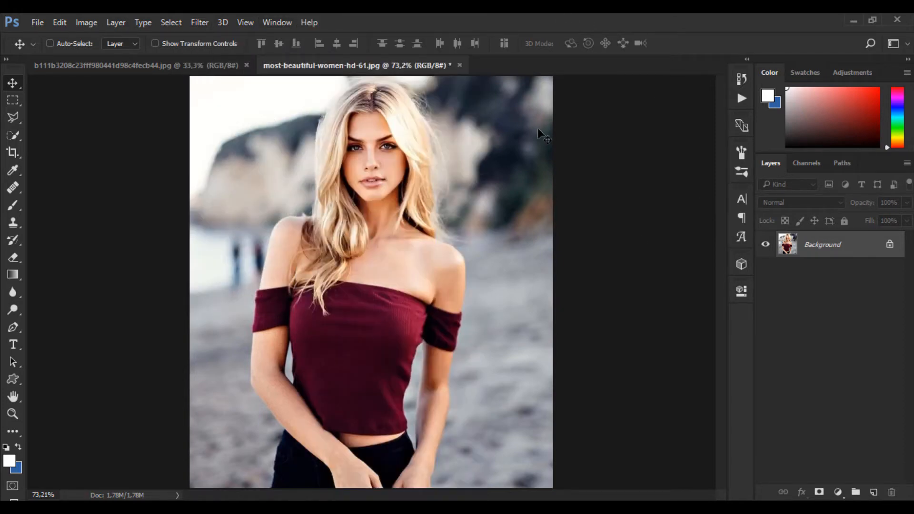
pyautogui.click(838, 492)
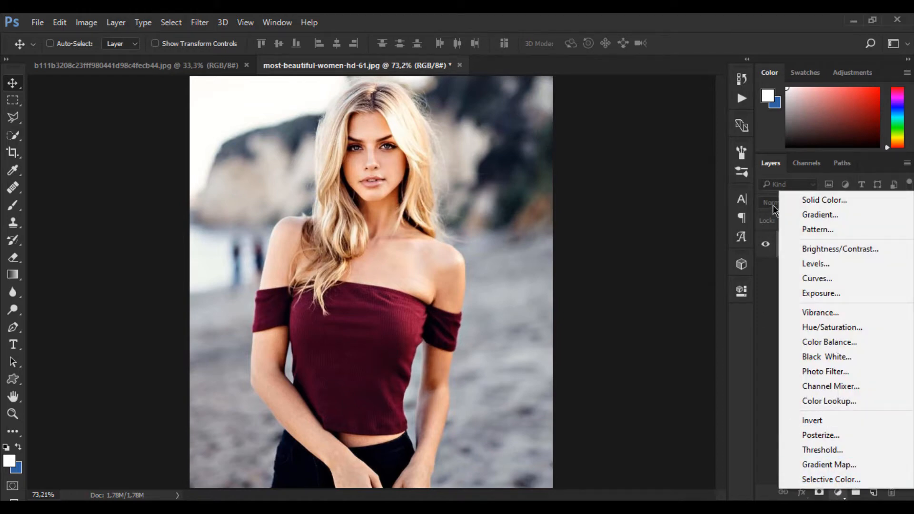
pyautogui.click(717, 14)
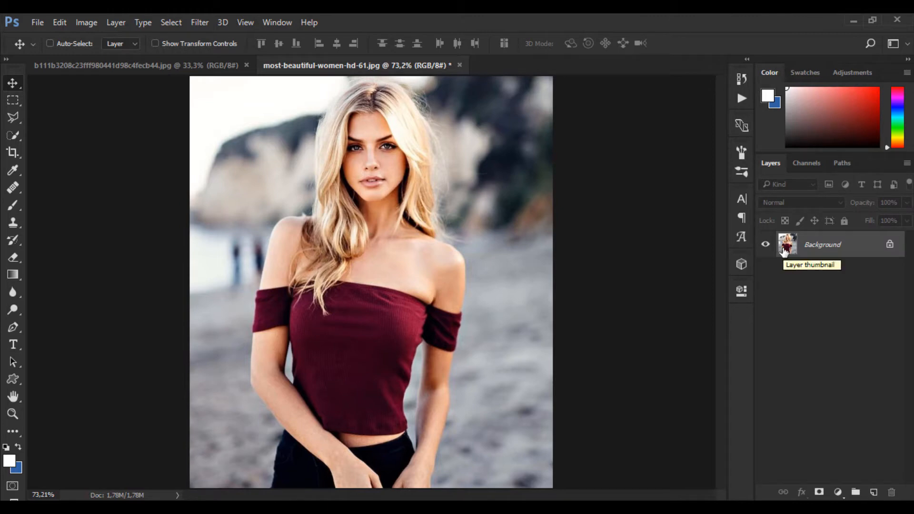
# Activate the Quick Selection Tool and set its brush size to 25 px
pyautogui.click(14, 141)
pyautogui.click(52, 134)
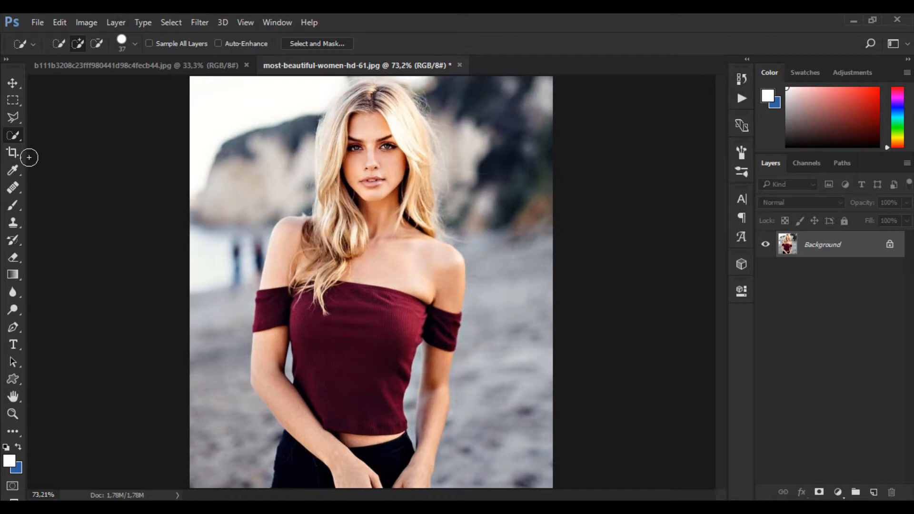
pyautogui.rightClick(15, 138)
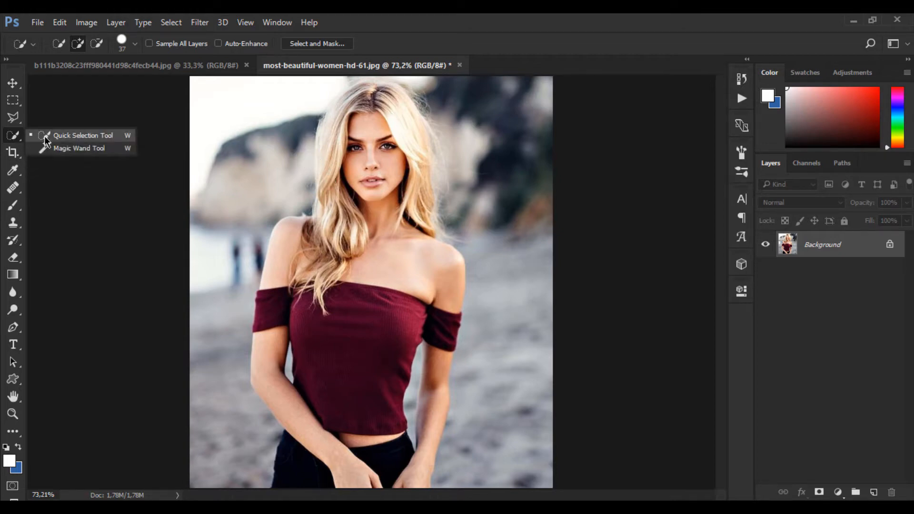
pyautogui.click(71, 140)
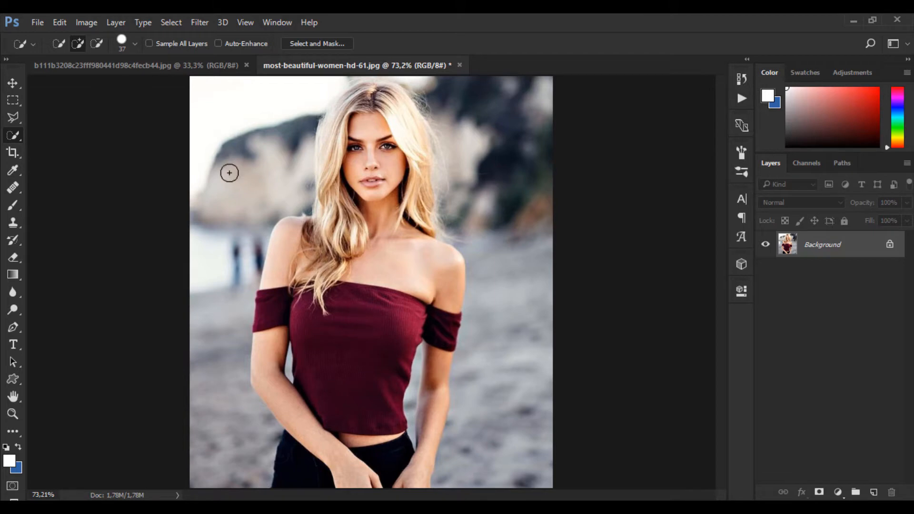
pyautogui.click(134, 43)
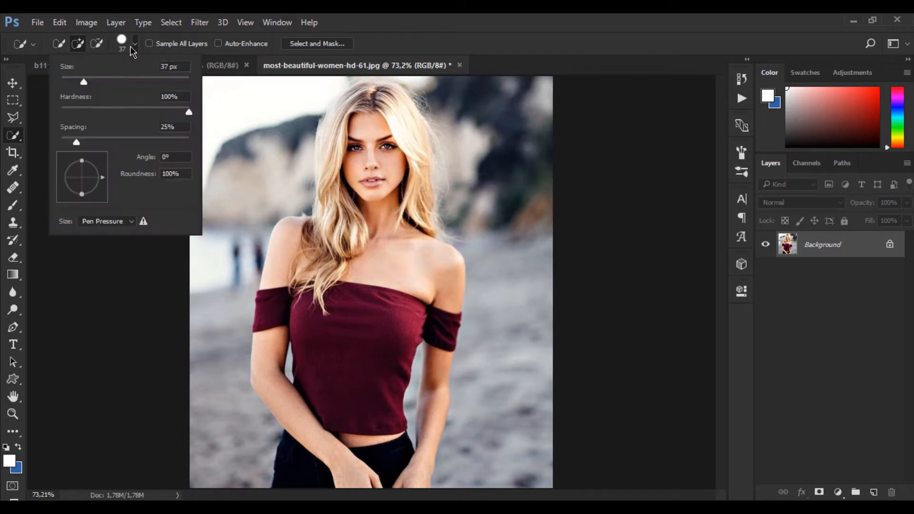
pyautogui.click(167, 67)
pyautogui.write('25')
pyautogui.press('Return')
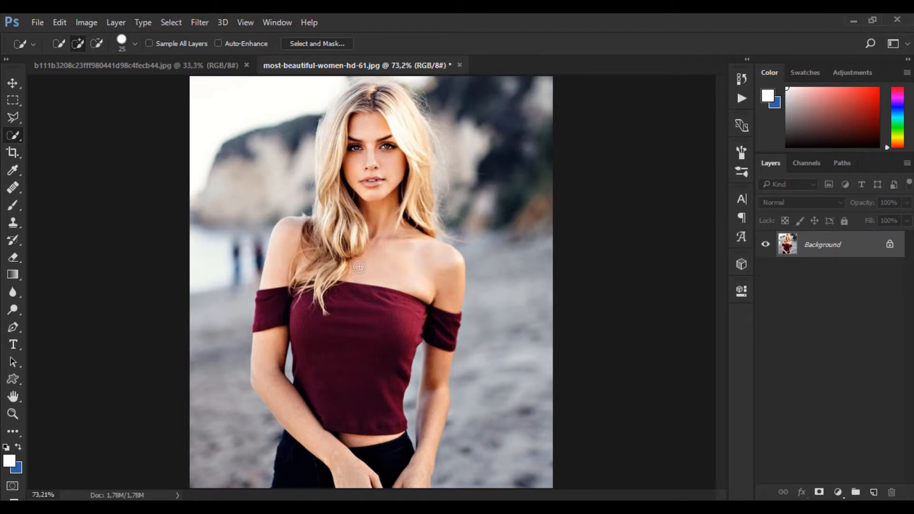
# Quick-select the woman's body, covering the trousers, arms, red top and shoulders
pyautogui.hotkey('ctrl', '1')
pyautogui.press('space')
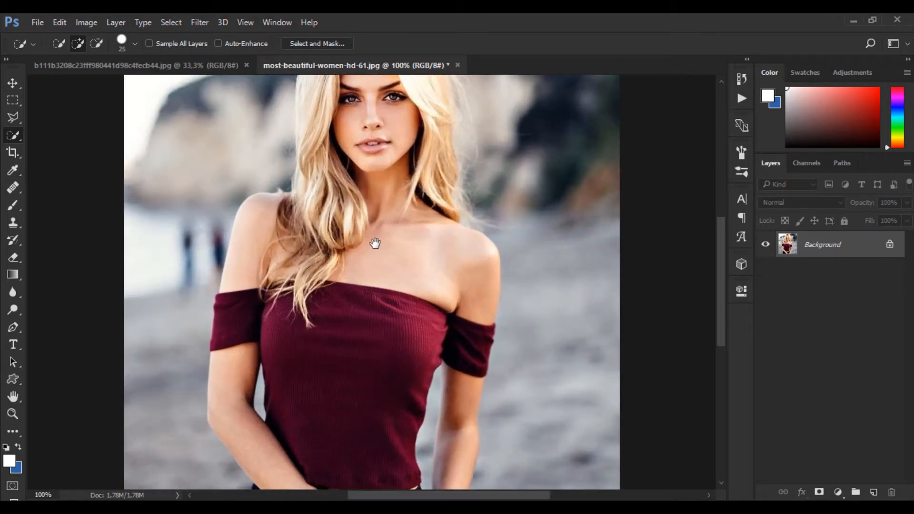
pyautogui.moveTo(375, 244)
pyautogui.mouseDown()
pyautogui.moveTo(384, 396)
pyautogui.moveTo(377, 116)
pyautogui.moveTo(376, 234)
pyautogui.mouseUp()
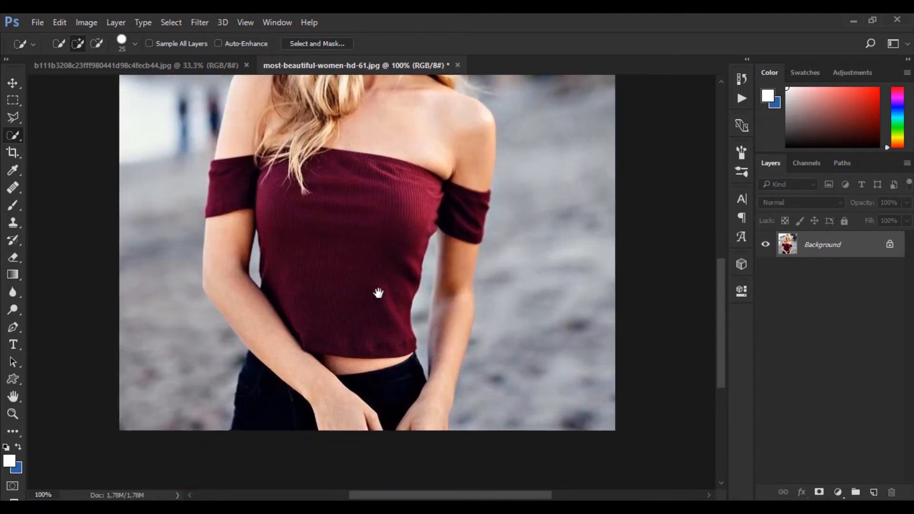
pyautogui.moveTo(252, 417)
pyautogui.mouseDown()
pyautogui.moveTo(265, 400)
pyautogui.moveTo(364, 413)
pyautogui.moveTo(400, 393)
pyautogui.moveTo(421, 428)
pyautogui.moveTo(433, 343)
pyautogui.moveTo(461, 312)
pyautogui.moveTo(469, 159)
pyautogui.moveTo(409, 139)
pyautogui.moveTo(295, 176)
pyautogui.mouseUp()
pyautogui.moveTo(270, 314)
pyautogui.mouseDown()
pyautogui.moveTo(242, 302)
pyautogui.moveTo(229, 216)
pyautogui.moveTo(236, 158)
pyautogui.moveTo(256, 122)
pyautogui.moveTo(291, 125)
pyautogui.mouseUp()
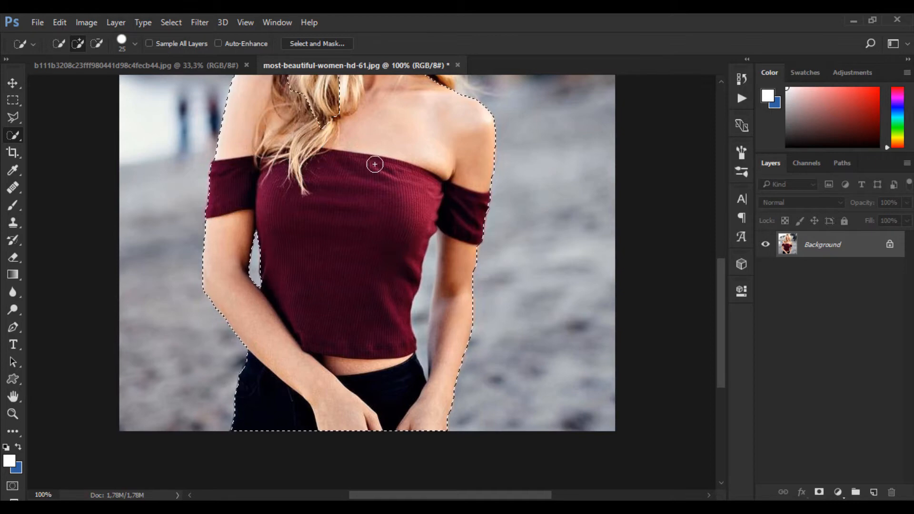
# Extend the quick selection over the woman's neck, face and blonde hair up to the crown
pyautogui.press('space')
pyautogui.moveTo(384, 147); pyautogui.dragTo(380, 313)
pyautogui.moveTo(319, 271); pyautogui.dragTo(324, 217)
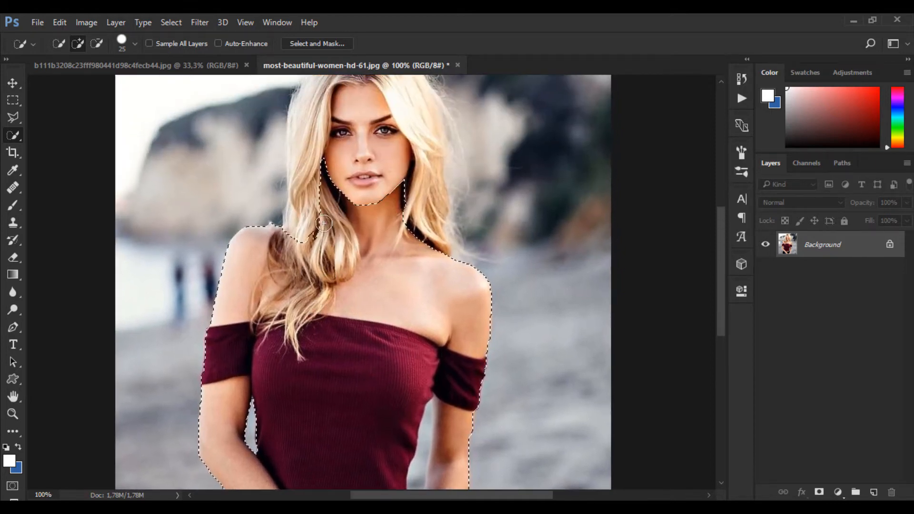
pyautogui.press('space')
pyautogui.moveTo(332, 286); pyautogui.dragTo(340, 351)
pyautogui.moveTo(313, 310)
pyautogui.mouseDown()
pyautogui.moveTo(315, 195)
pyautogui.moveTo(306, 256)
pyautogui.moveTo(313, 188)
pyautogui.moveTo(334, 146)
pyautogui.moveTo(365, 129)
pyautogui.moveTo(324, 147)
pyautogui.moveTo(387, 121)
pyautogui.moveTo(407, 131)
pyautogui.moveTo(449, 229)
pyautogui.moveTo(451, 322)
pyautogui.moveTo(450, 308)
pyautogui.moveTo(363, 271)
pyautogui.moveTo(361, 225)
pyautogui.moveTo(338, 214)
pyautogui.moveTo(388, 204)
pyautogui.mouseUp()
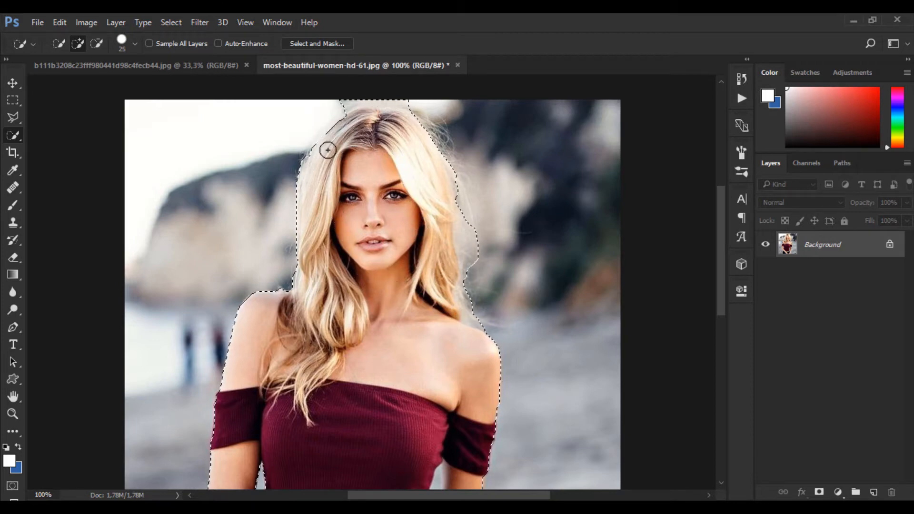
pyautogui.moveTo(357, 179); pyautogui.dragTo(358, 220)
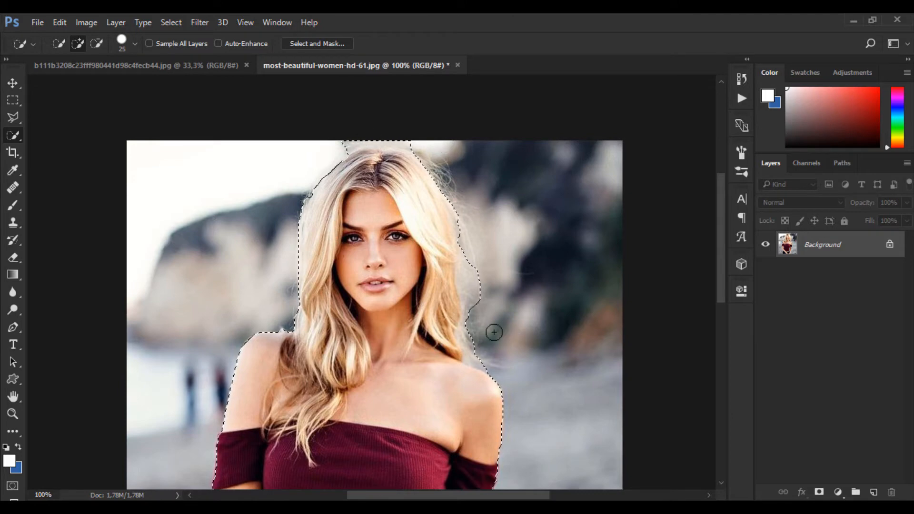
pyautogui.moveTo(463, 253)
pyautogui.mouseDown()
pyautogui.moveTo(453, 248)
pyautogui.moveTo(462, 234)
pyautogui.mouseUp()
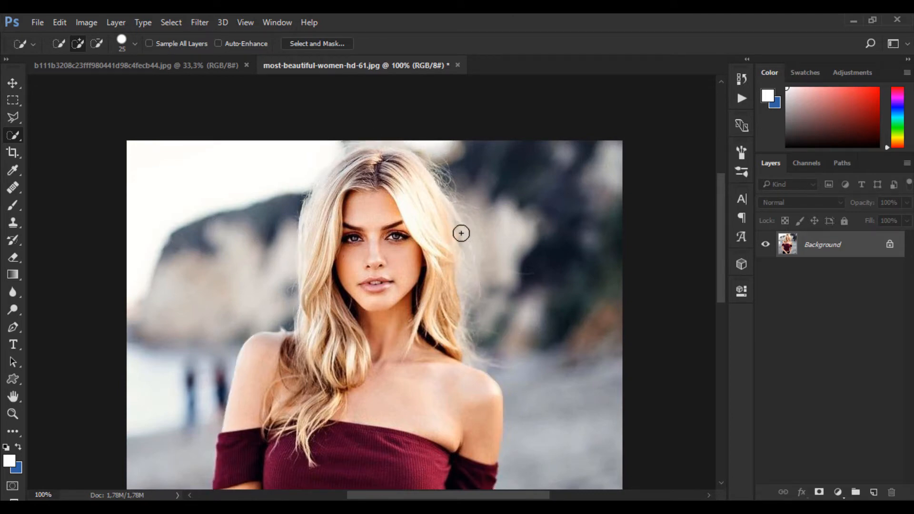
# Add the flyaway hair strands beside the crown, on the dark rock side, to the selection
pyautogui.hotkey('ctrl', '+')
pyautogui.hotkey('ctrl', '+')
pyautogui.moveTo(597, 295)
pyautogui.mouseDown()
pyautogui.moveTo(446, 353)
pyautogui.moveTo(445, 424)
pyautogui.mouseUp()
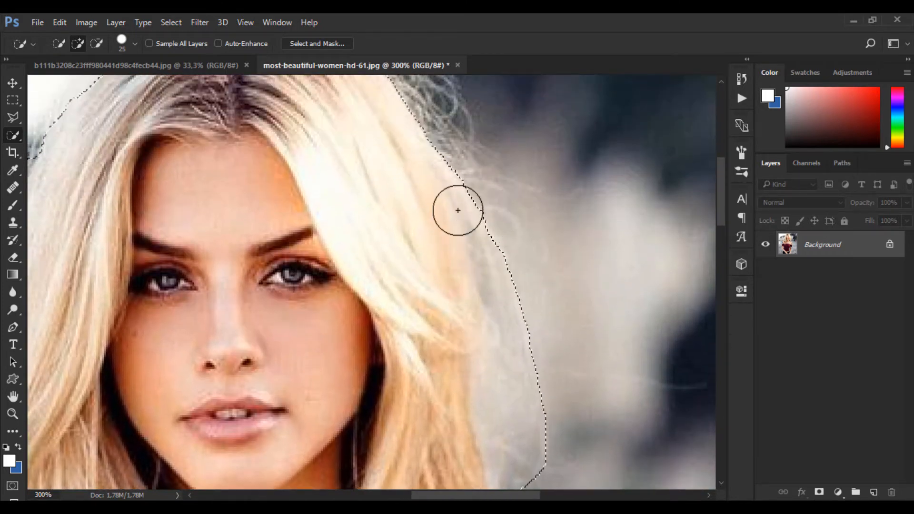
pyautogui.moveTo(500, 351); pyautogui.dragTo(411, 299)
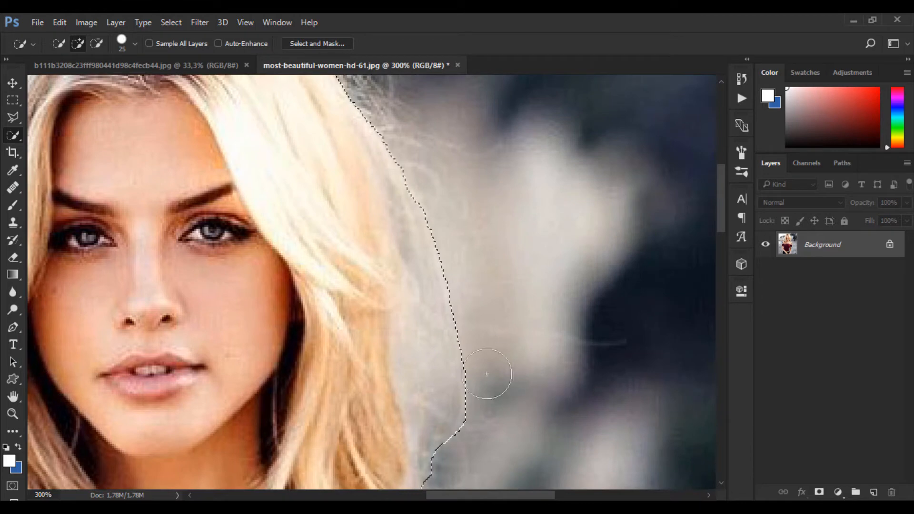
pyautogui.moveTo(418, 337)
pyautogui.mouseDown()
pyautogui.moveTo(513, 282)
pyautogui.moveTo(512, 470)
pyautogui.mouseUp()
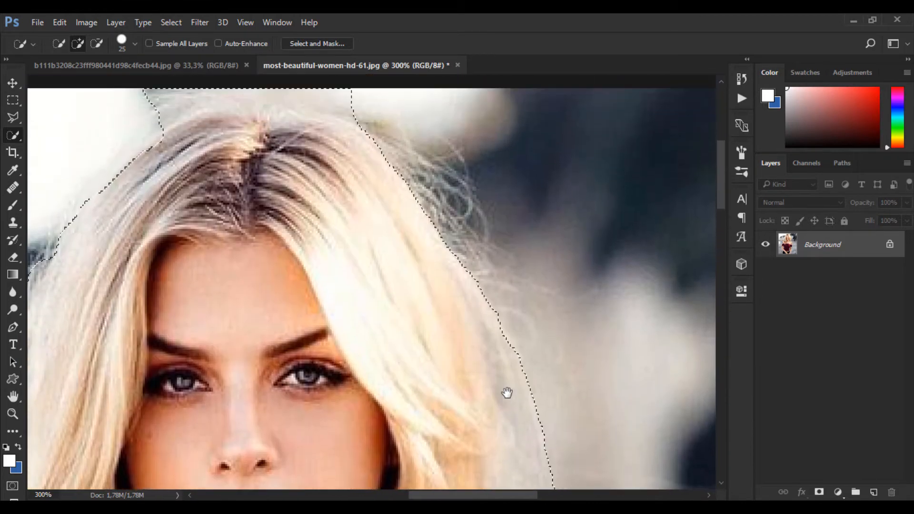
pyautogui.click(412, 198)
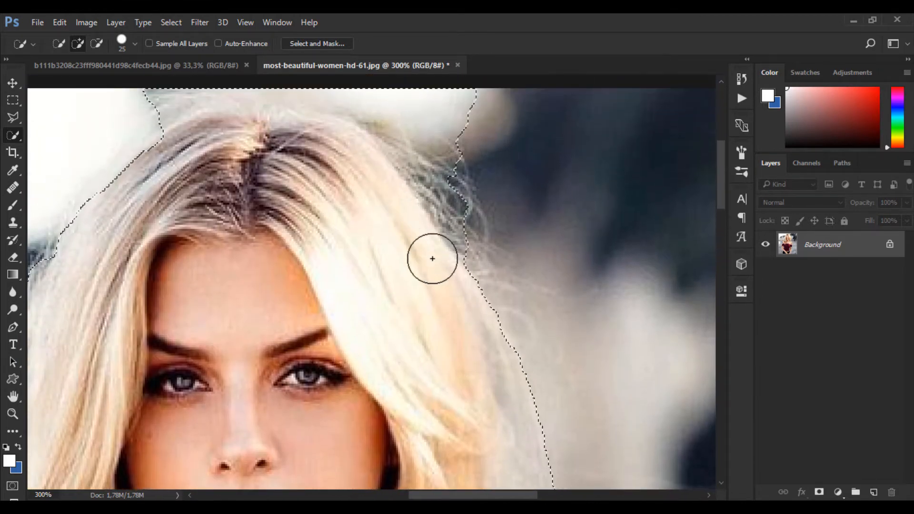
pyautogui.moveTo(457, 267); pyautogui.dragTo(433, 225)
pyautogui.moveTo(405, 196); pyautogui.dragTo(289, 344)
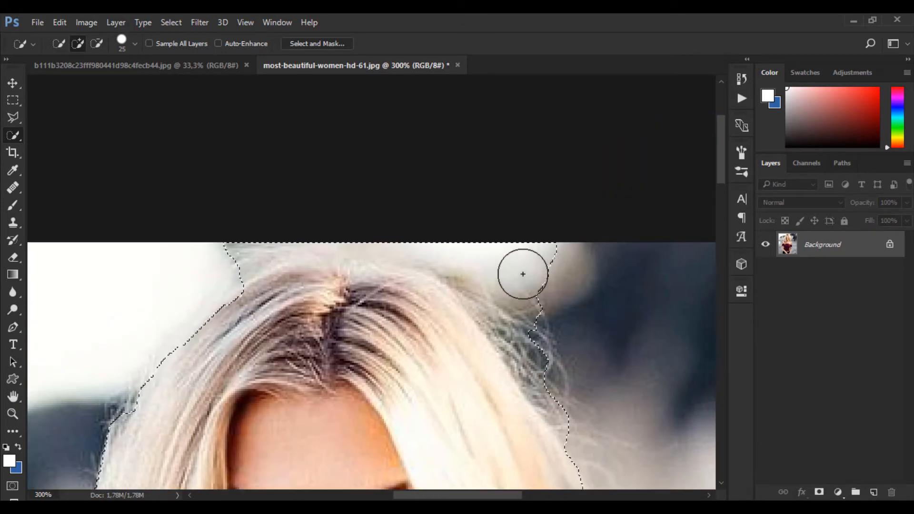
# Subtract the background above the head from the selection so its edge follows the top of the hair
pyautogui.keyDown('alt'); pyautogui.click(535, 256); pyautogui.keyUp('alt')
pyautogui.moveTo(534, 255)
pyautogui.mouseDown()
pyautogui.moveTo(447, 255)
pyautogui.moveTo(380, 241)
pyautogui.moveTo(413, 235)
pyautogui.moveTo(385, 231)
pyautogui.moveTo(284, 237)
pyautogui.moveTo(229, 252)
pyautogui.mouseUp()
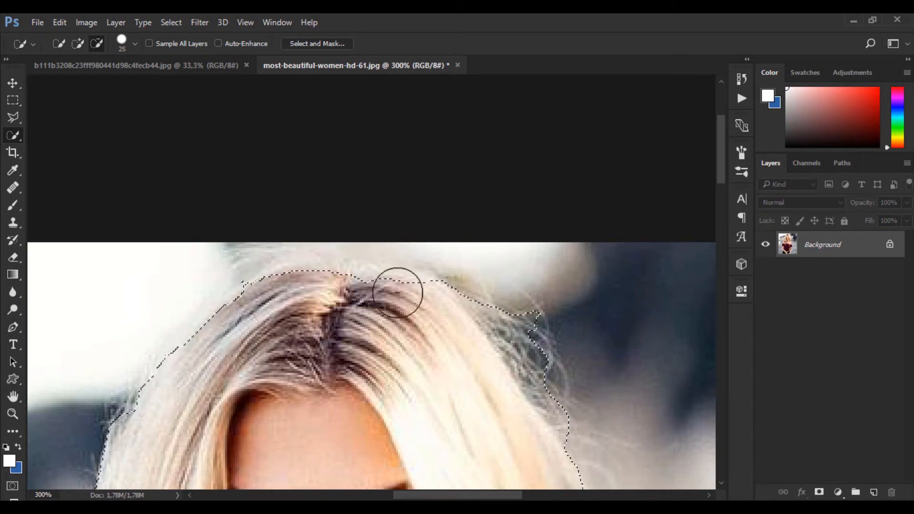
pyautogui.moveTo(365, 292)
pyautogui.mouseDown()
pyautogui.moveTo(402, 298)
pyautogui.moveTo(394, 292)
pyautogui.mouseUp()
pyautogui.moveTo(326, 295)
pyautogui.mouseDown()
pyautogui.moveTo(295, 297)
pyautogui.moveTo(323, 282)
pyautogui.moveTo(385, 284)
pyautogui.mouseUp()
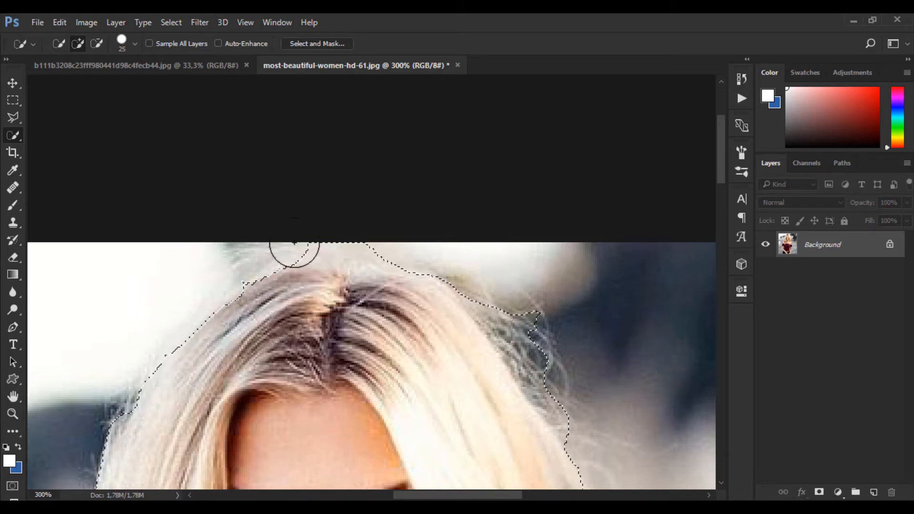
pyautogui.moveTo(318, 228); pyautogui.dragTo(363, 233)
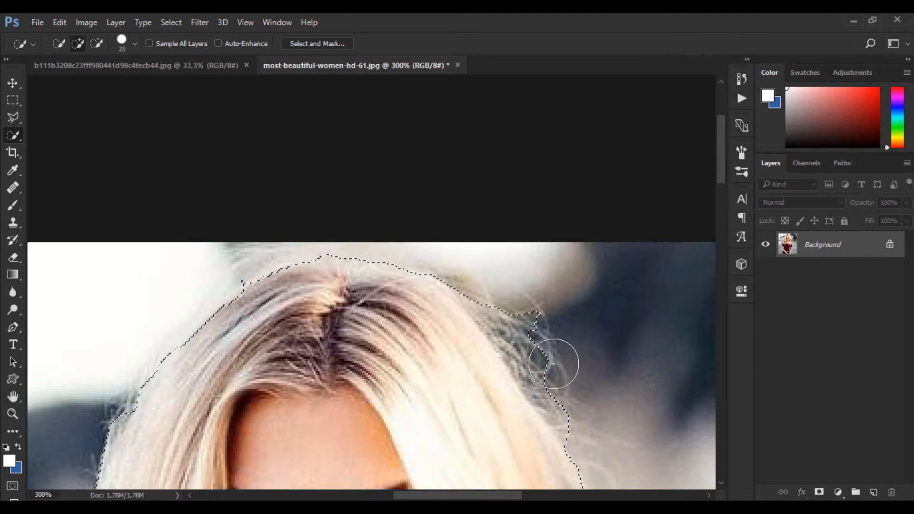
# Trim the leftover background along both sides of the hair from the selection with the Quick Selection Tool
pyautogui.scroll(-5, 543, 304)
pyautogui.moveTo(515, 187); pyautogui.dragTo(524, 183)
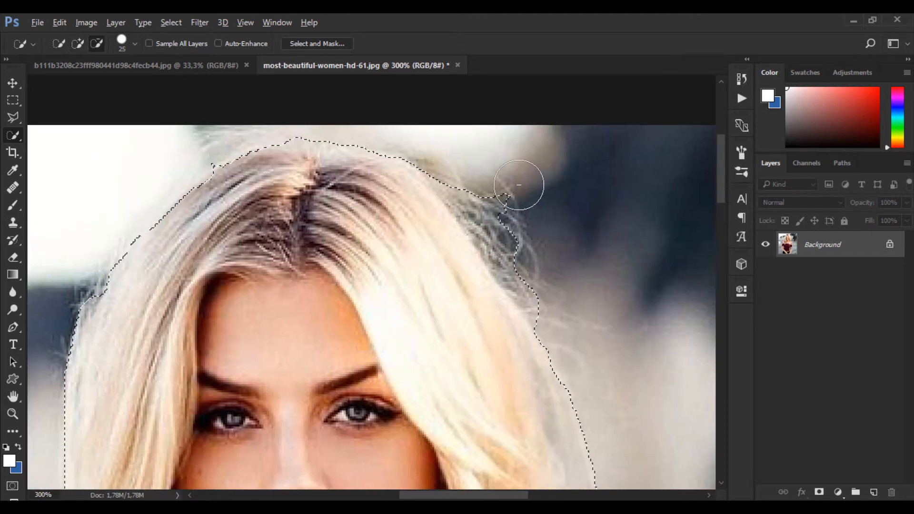
pyautogui.moveTo(524, 344); pyautogui.dragTo(545, 306)
pyautogui.moveTo(130, 258)
pyautogui.mouseDown()
pyautogui.moveTo(143, 257)
pyautogui.moveTo(137, 261)
pyautogui.mouseUp()
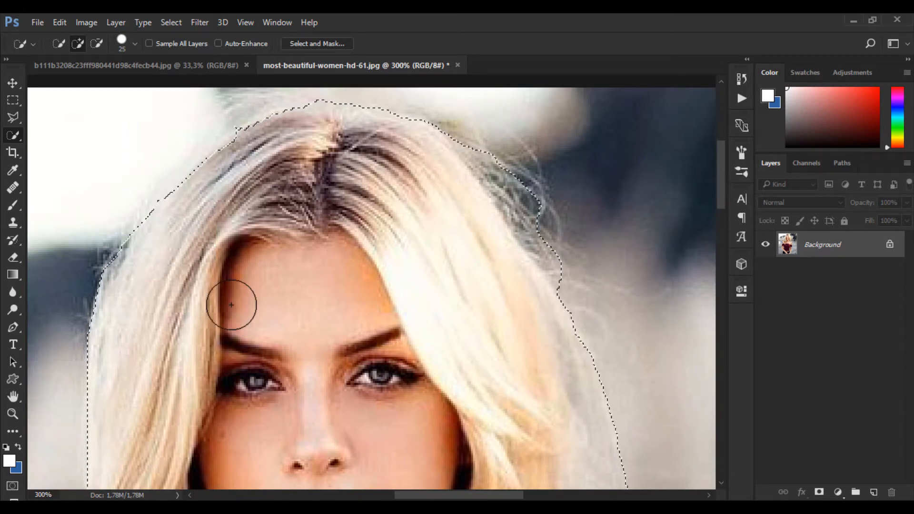
pyautogui.hotkey('ctrl', '0')
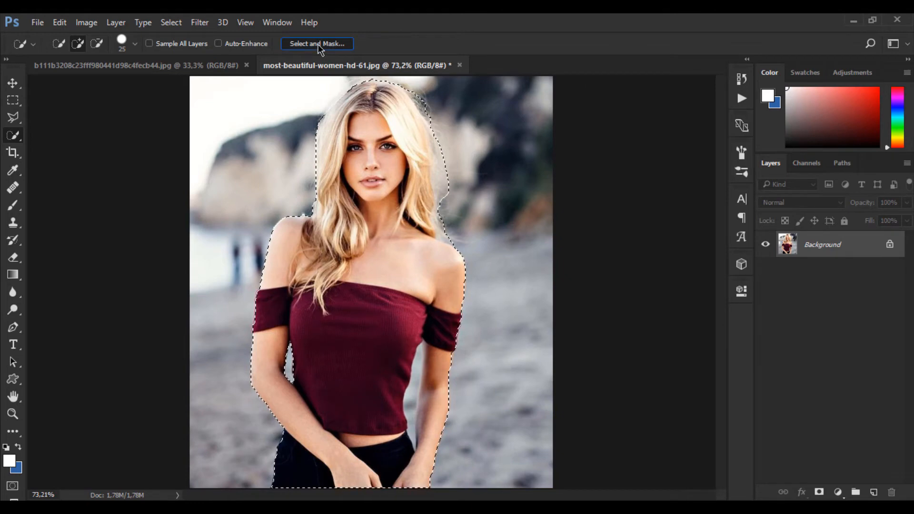
# Open Select and Mask for the selection, switch its preview to On Black and set the preview opacity to 90%
pyautogui.click(347, 44)
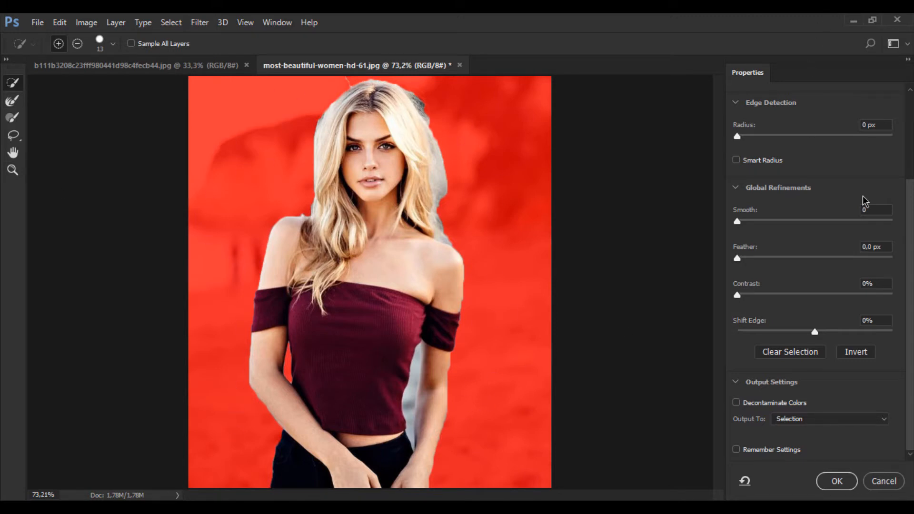
pyautogui.scroll(5, 834, 172)
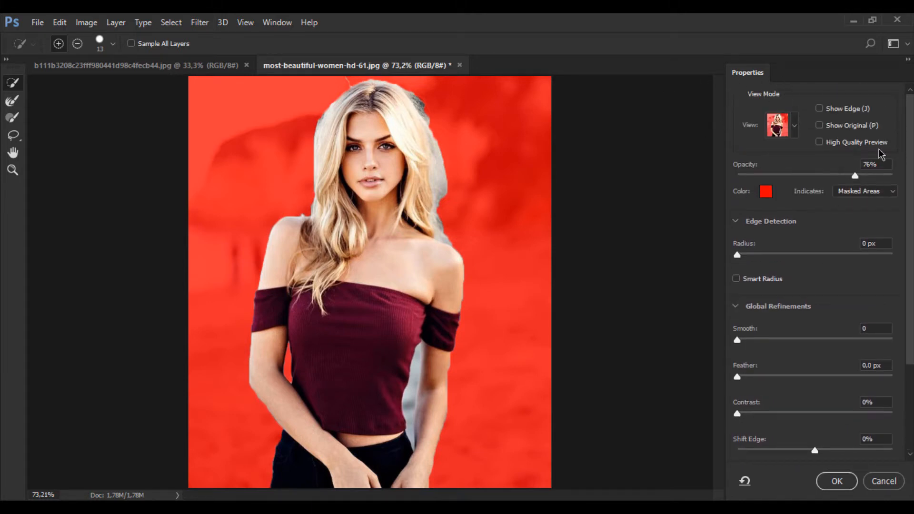
pyautogui.click(795, 127)
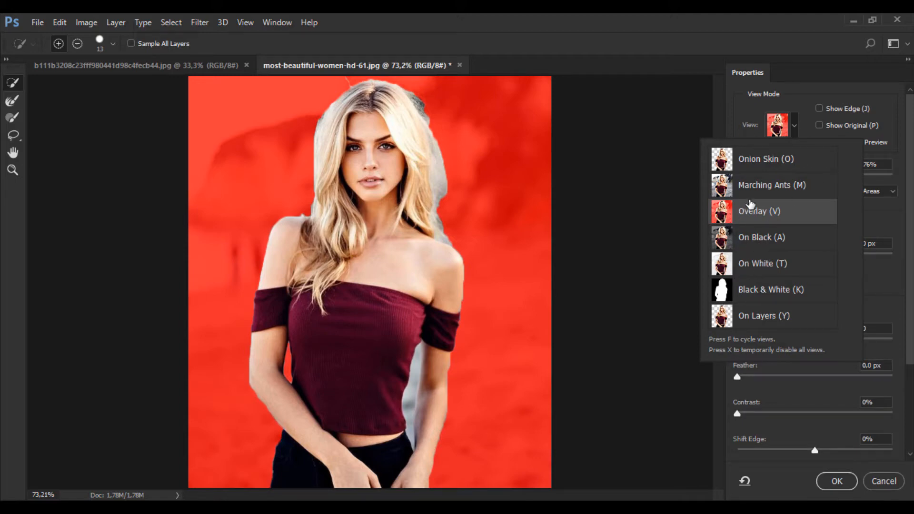
pyautogui.click(752, 239)
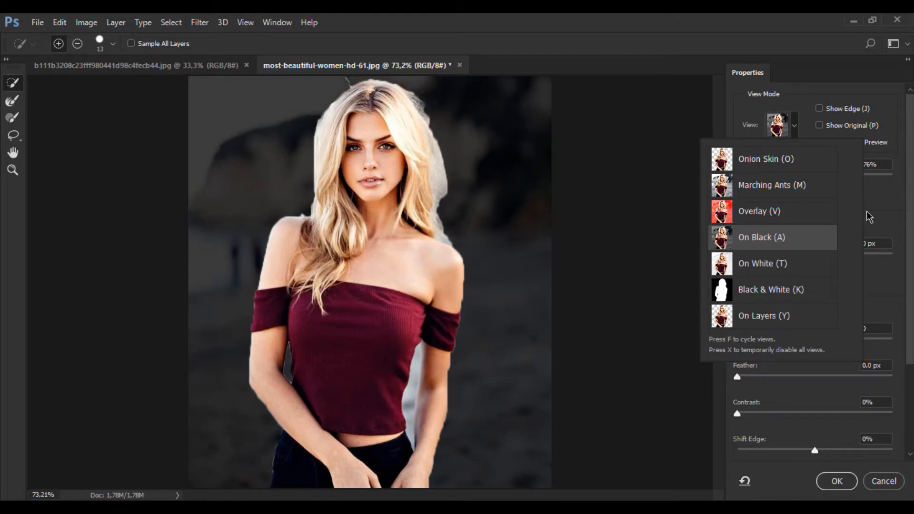
pyautogui.click(884, 204)
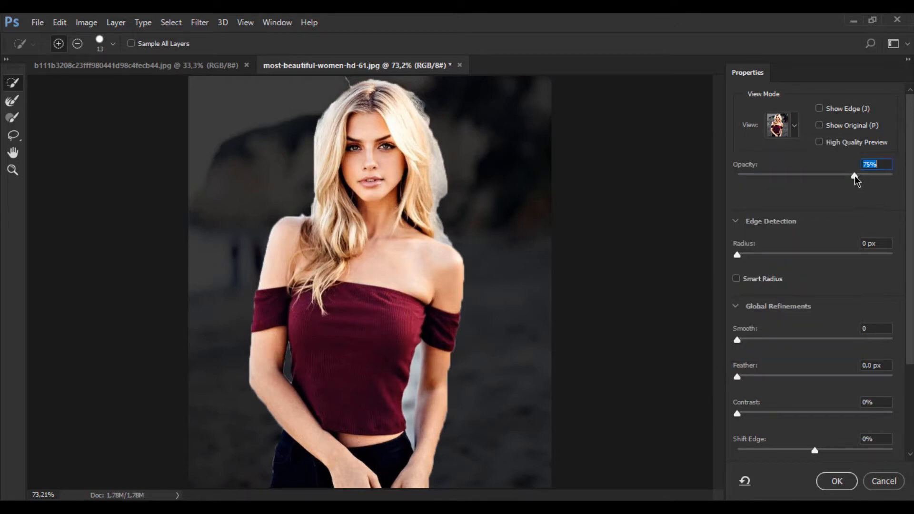
pyautogui.click(865, 176)
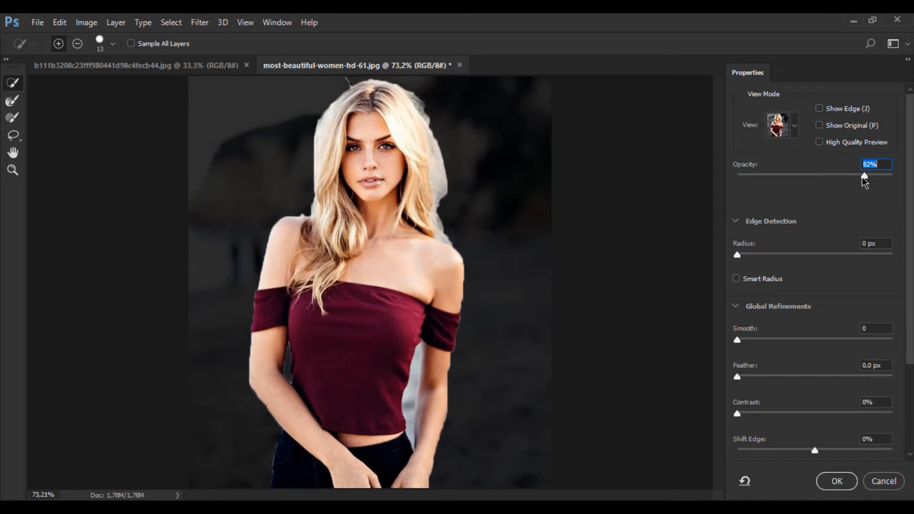
pyautogui.click(879, 177)
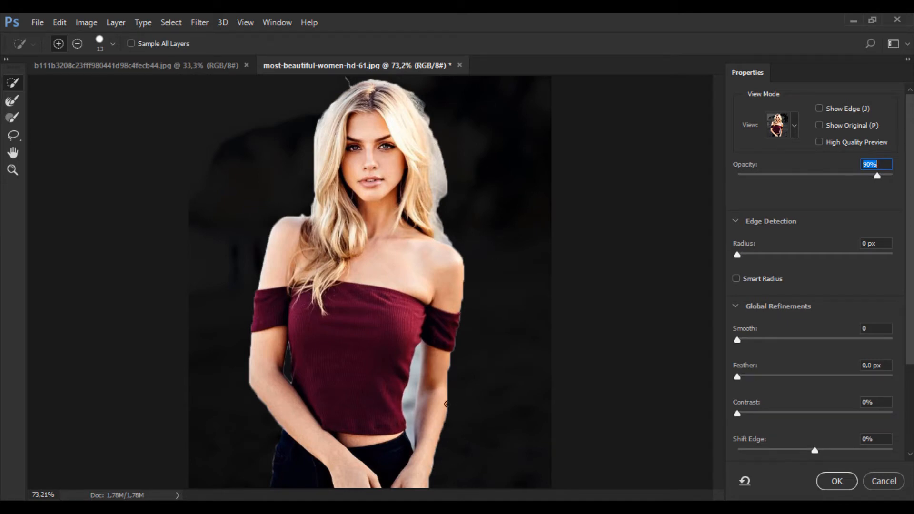
# Inspect the cut-out's edges up close along the arms, waist, shoulders and hair
pyautogui.hotkey('ctrl', '+')
pyautogui.hotkey('ctrl', '+')
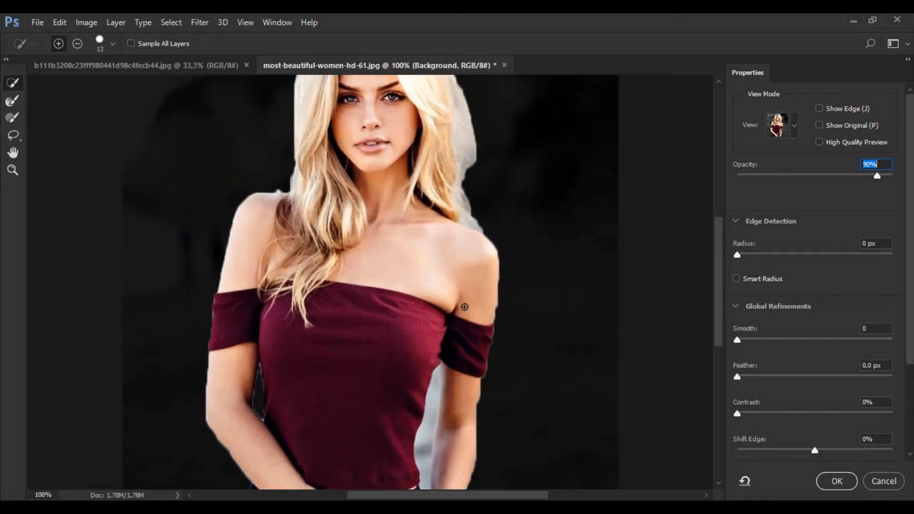
pyautogui.moveTo(478, 312); pyautogui.dragTo(433, 218)
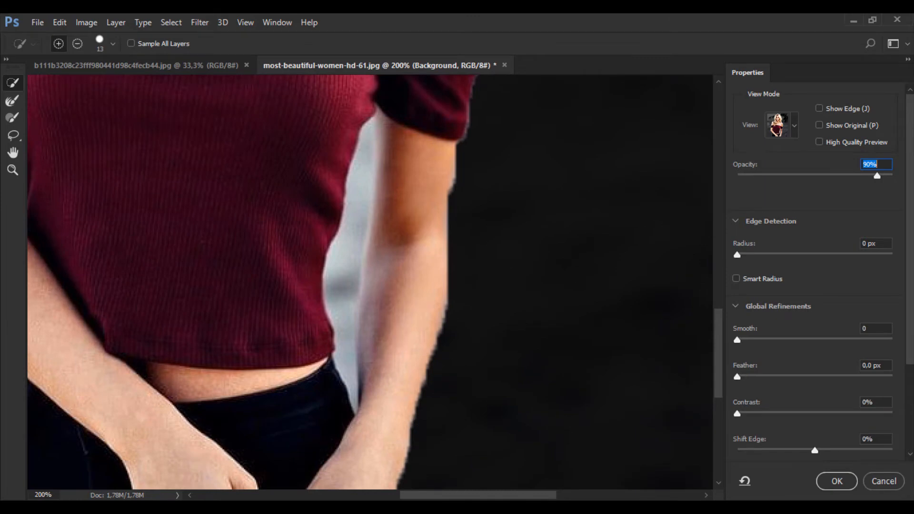
pyautogui.moveTo(452, 239); pyautogui.dragTo(548, 231)
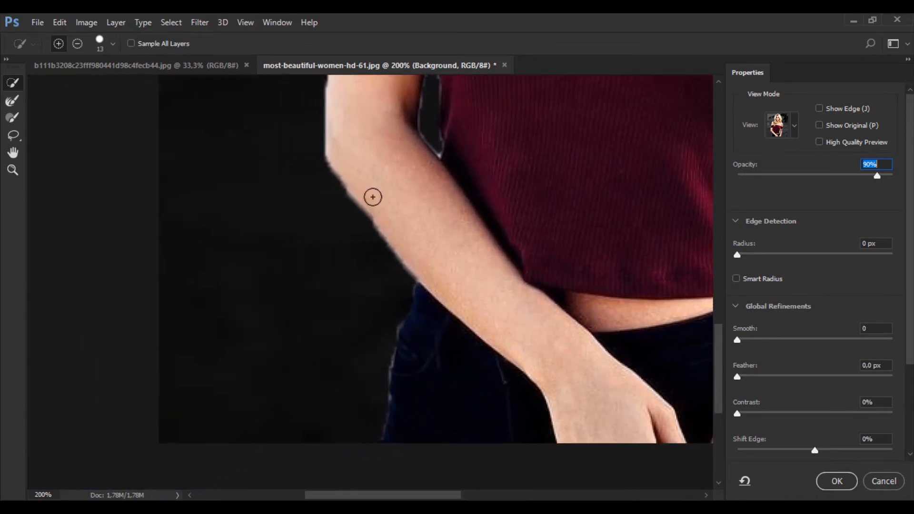
pyautogui.moveTo(461, 173); pyautogui.dragTo(380, 373)
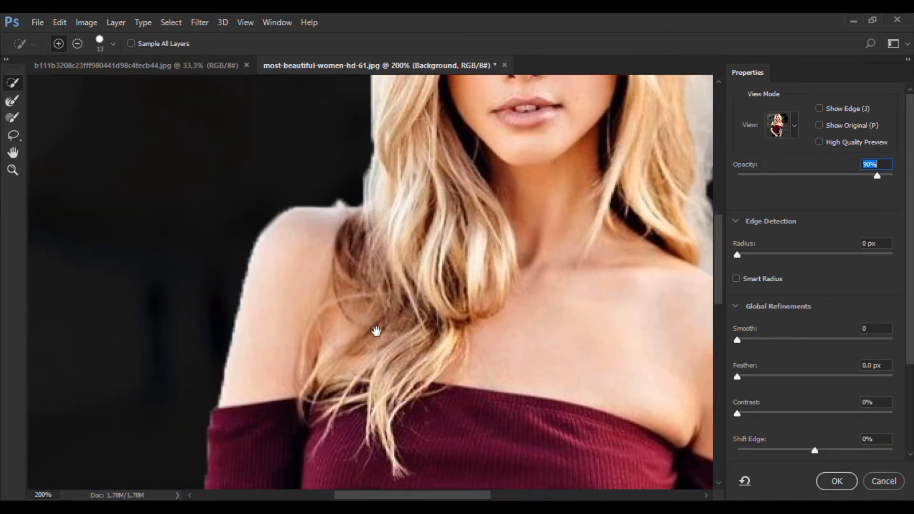
pyautogui.moveTo(406, 226); pyautogui.dragTo(200, 295)
pyautogui.moveTo(300, 327)
pyautogui.mouseDown()
pyautogui.moveTo(357, 372)
pyautogui.moveTo(377, 353)
pyautogui.mouseUp()
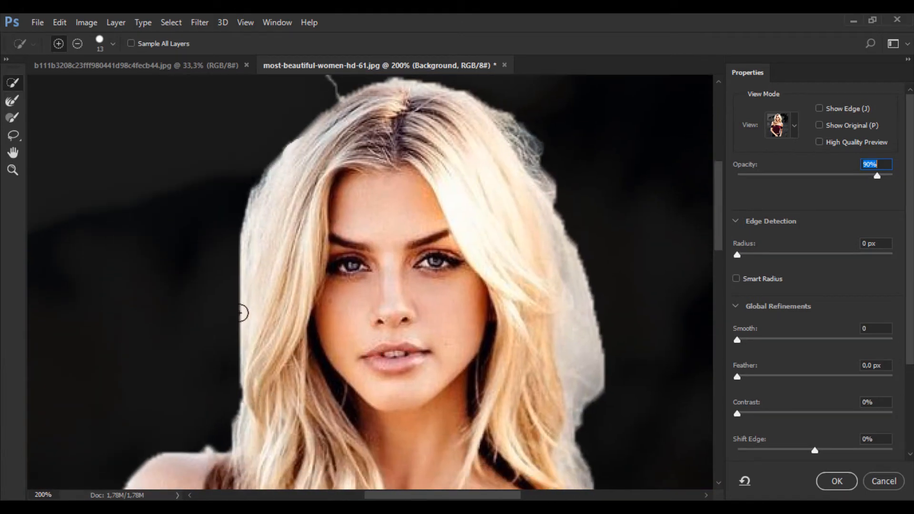
pyautogui.moveTo(534, 414); pyautogui.dragTo(451, 357)
pyautogui.moveTo(358, 215); pyautogui.dragTo(367, 350)
pyautogui.moveTo(405, 307); pyautogui.dragTo(417, 230)
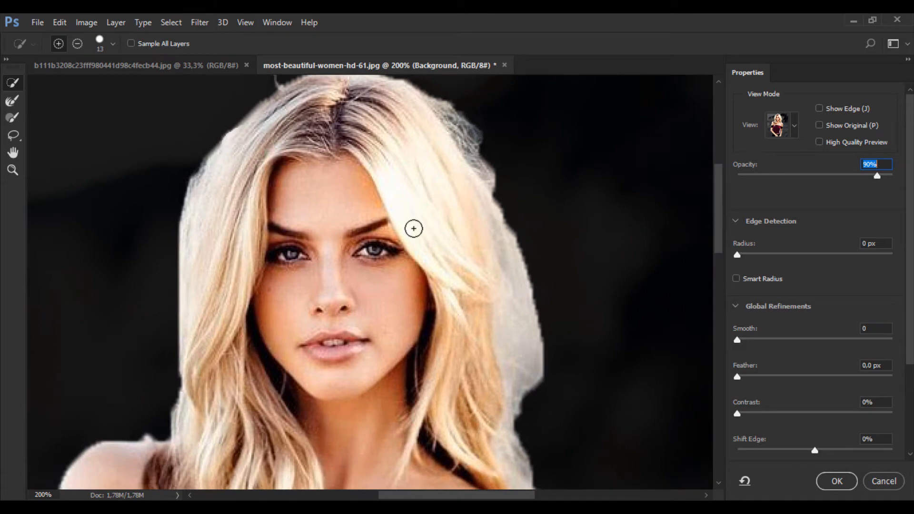
# Activate the Refine Edge Brush Tool and bring the flyaway hair beside the crown into close view
pyautogui.click(12, 100)
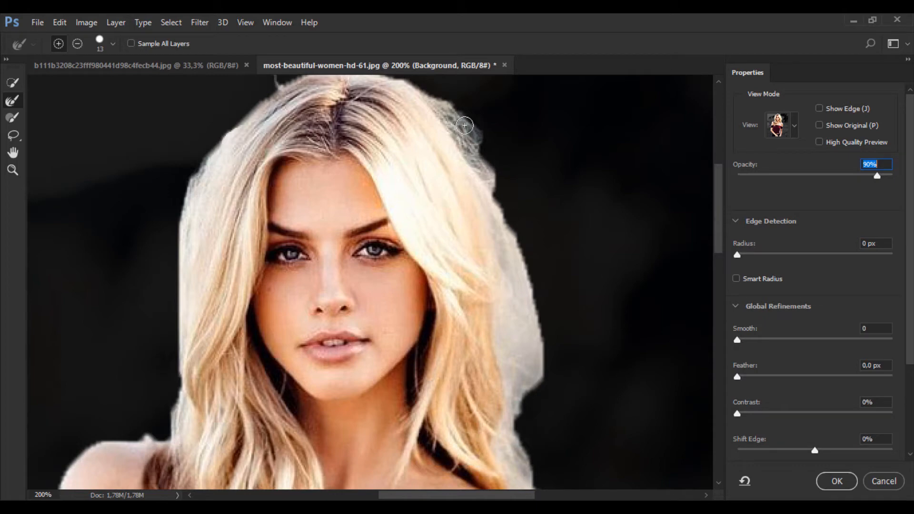
pyautogui.hotkey('ctrl', '+')
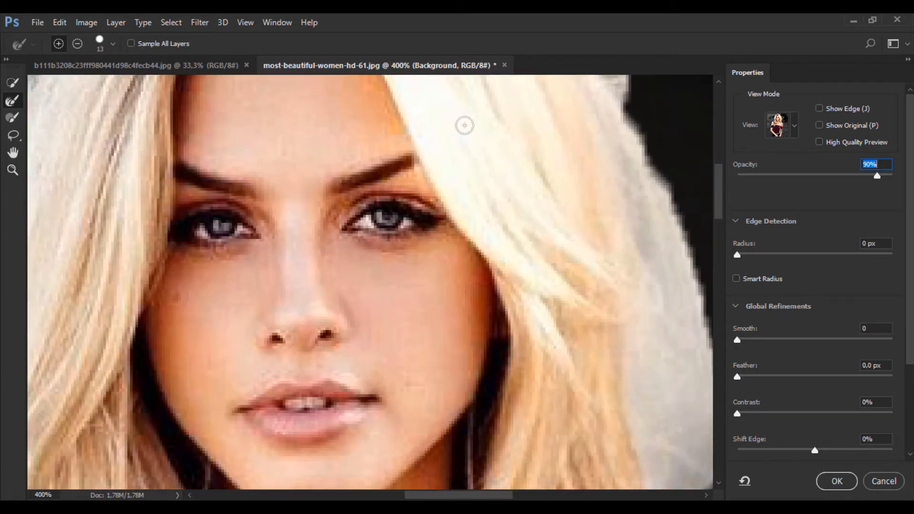
pyautogui.moveTo(489, 218); pyautogui.dragTo(422, 397)
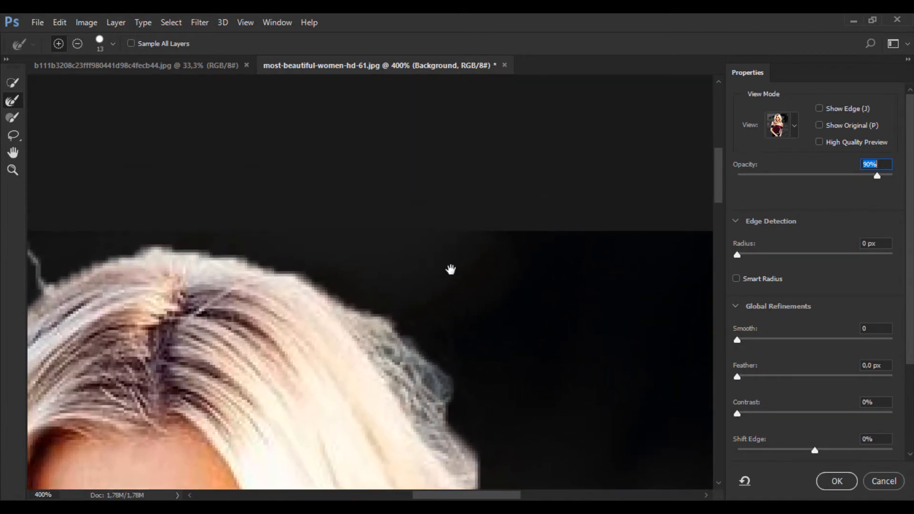
pyautogui.moveTo(436, 326); pyautogui.dragTo(492, 147)
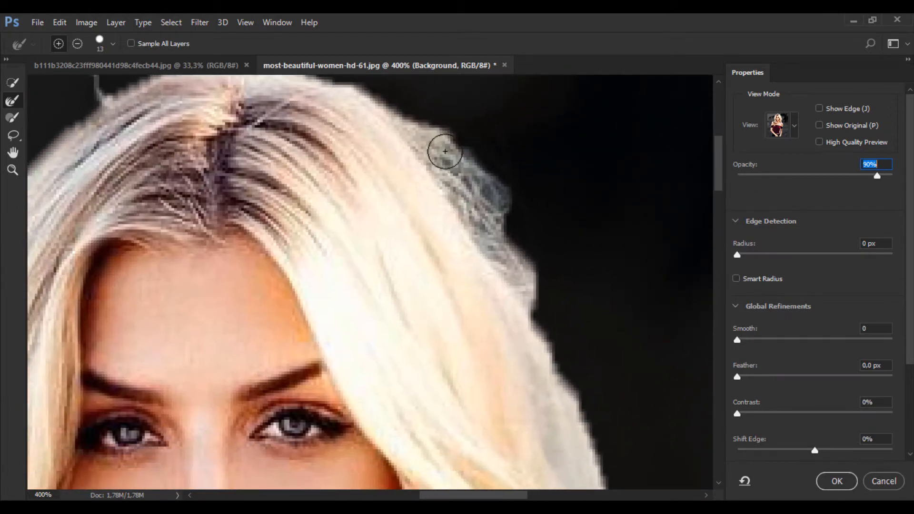
# Try the Refine Edge Brush on the flyaway hair beside the crown and on the loose strand above it, then undo the strokes
pyautogui.moveTo(438, 151)
pyautogui.mouseDown()
pyautogui.moveTo(480, 206)
pyautogui.moveTo(456, 197)
pyautogui.moveTo(431, 138)
pyautogui.moveTo(527, 266)
pyautogui.moveTo(567, 343)
pyautogui.moveTo(520, 265)
pyautogui.moveTo(579, 403)
pyautogui.moveTo(574, 422)
pyautogui.moveTo(476, 214)
pyautogui.moveTo(488, 238)
pyautogui.mouseUp()
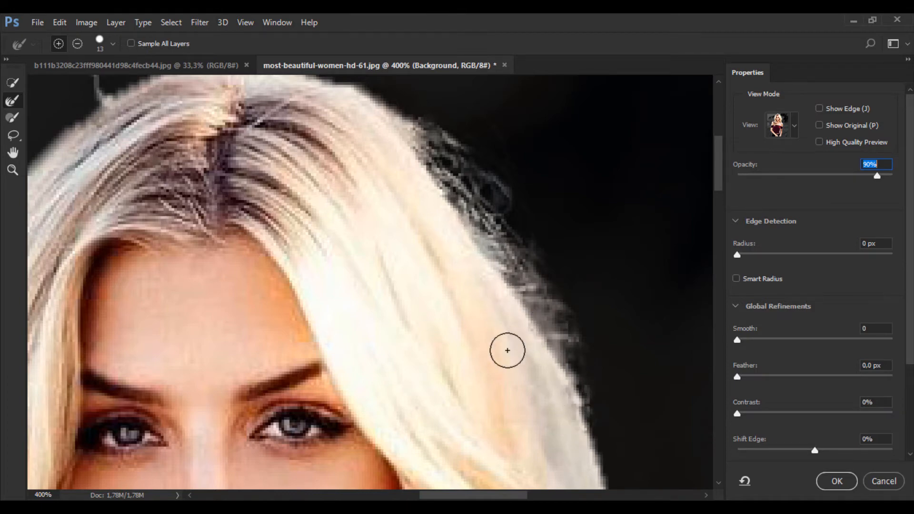
pyautogui.moveTo(503, 358); pyautogui.dragTo(502, 363)
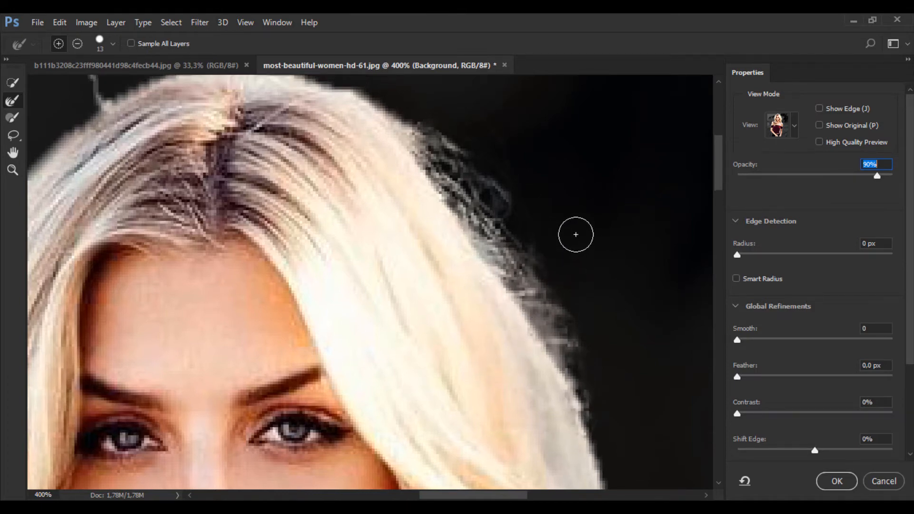
pyautogui.moveTo(456, 291); pyautogui.dragTo(515, 325)
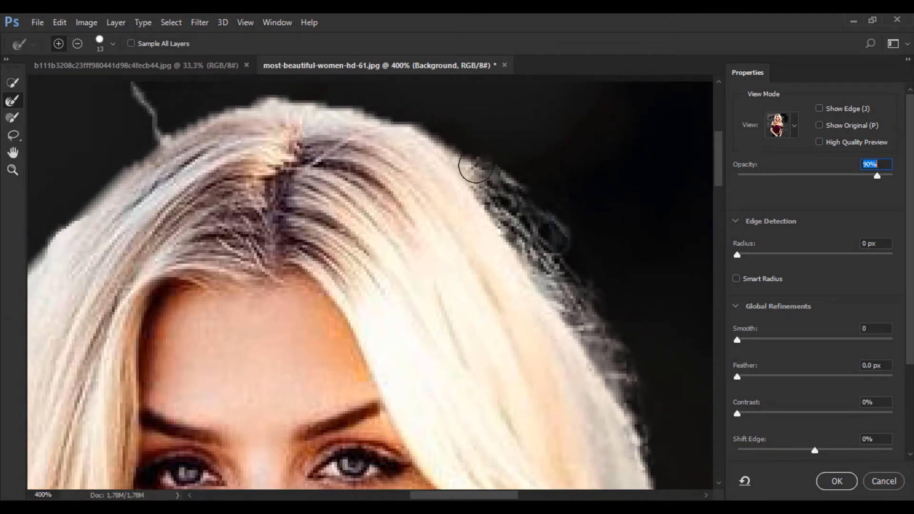
pyautogui.moveTo(469, 136)
pyautogui.mouseDown()
pyautogui.moveTo(483, 169)
pyautogui.moveTo(468, 180)
pyautogui.mouseUp()
pyautogui.hotkey('ctrl', 'z')
pyautogui.moveTo(441, 218); pyautogui.dragTo(607, 322)
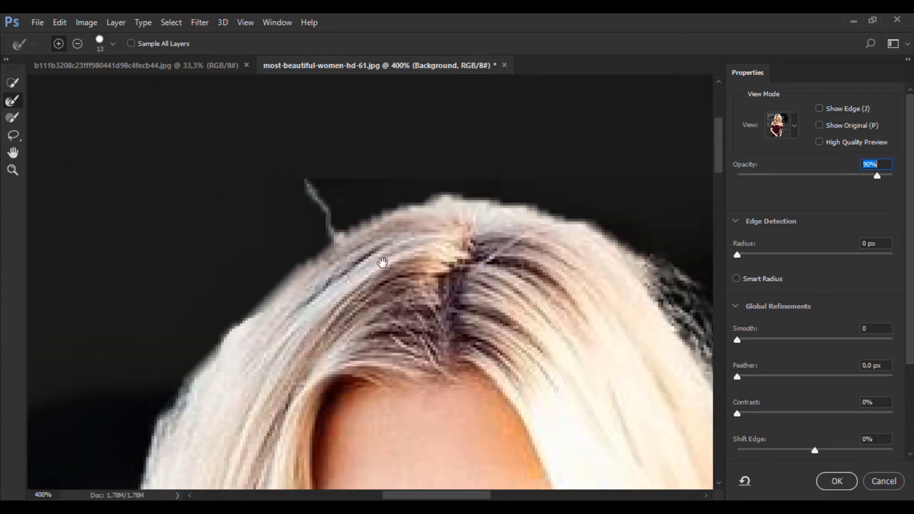
pyautogui.moveTo(328, 217)
pyautogui.mouseDown()
pyautogui.moveTo(311, 198)
pyautogui.moveTo(324, 196)
pyautogui.moveTo(345, 209)
pyautogui.mouseUp()
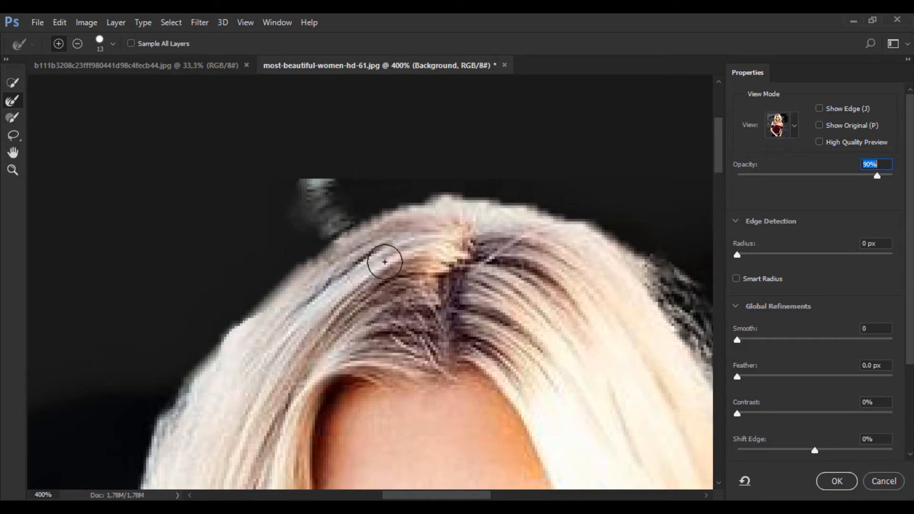
pyautogui.hotkey('ctrl', 'alt', 'z')
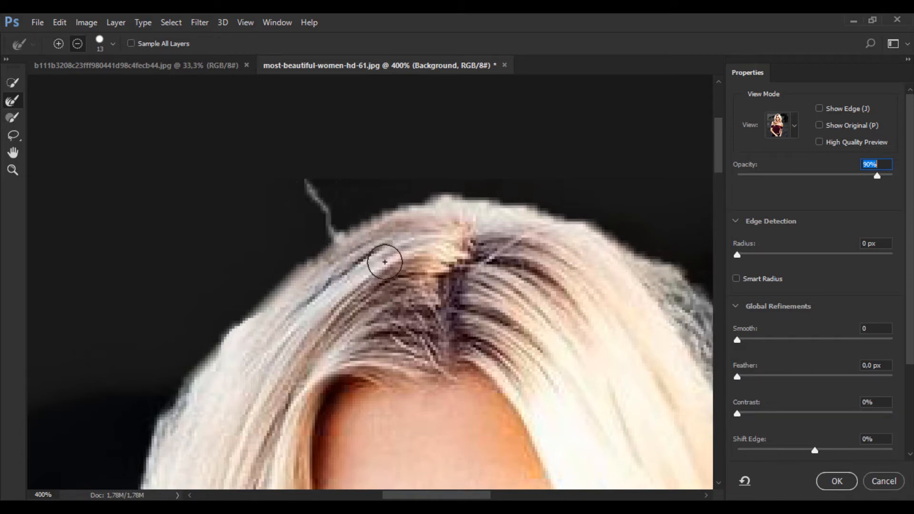
# Refine the flyaway hair from beside the crown down the right outer edge of the hair with the Refine Edge Brush
pyautogui.moveTo(411, 244)
pyautogui.mouseDown()
pyautogui.moveTo(325, 171)
pyautogui.moveTo(274, 150)
pyautogui.mouseUp()
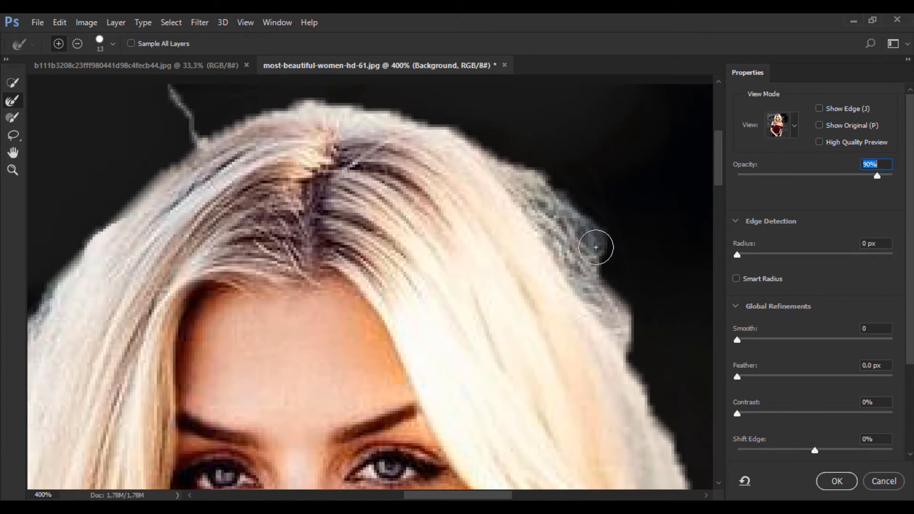
pyautogui.moveTo(593, 244)
pyautogui.mouseDown()
pyautogui.moveTo(567, 244)
pyautogui.moveTo(591, 272)
pyautogui.moveTo(521, 179)
pyautogui.mouseUp()
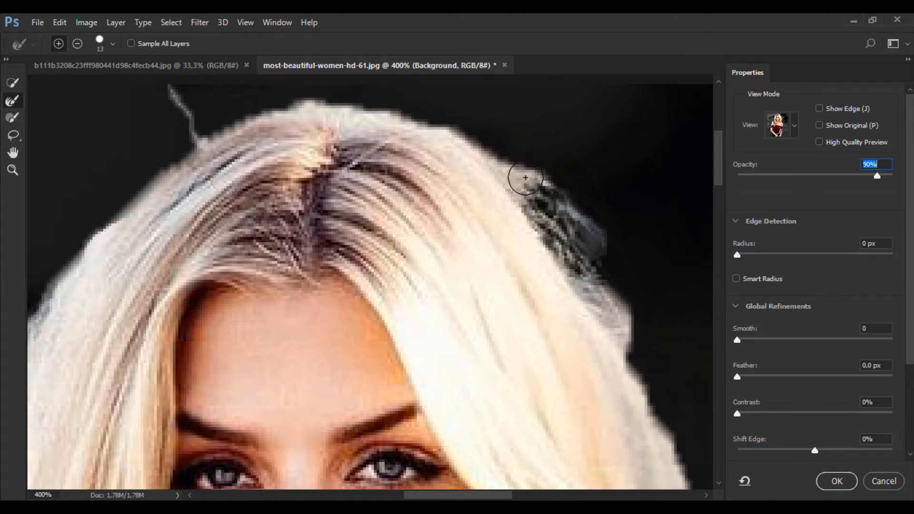
pyautogui.moveTo(622, 330); pyautogui.dragTo(530, 184)
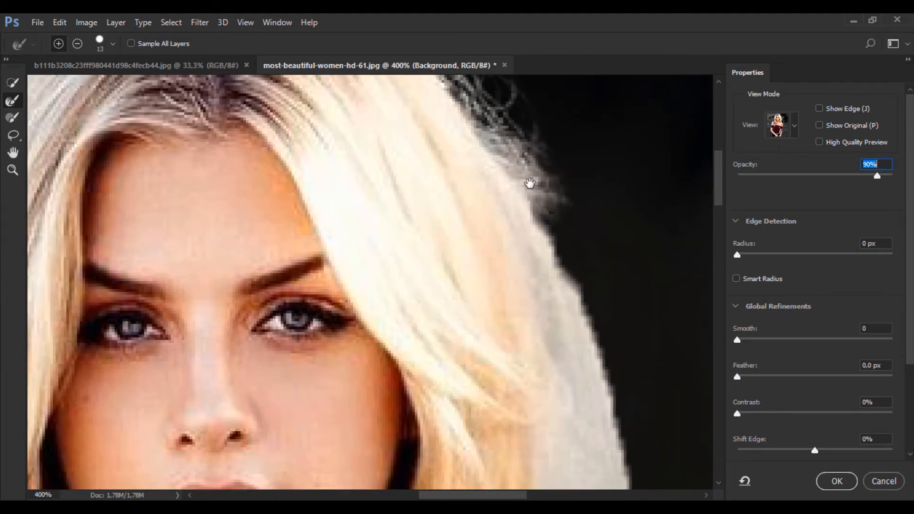
pyautogui.moveTo(556, 254)
pyautogui.mouseDown()
pyautogui.moveTo(579, 293)
pyautogui.moveTo(589, 344)
pyautogui.moveTo(541, 171)
pyautogui.moveTo(568, 276)
pyautogui.moveTo(566, 383)
pyautogui.moveTo(568, 260)
pyautogui.moveTo(538, 335)
pyautogui.moveTo(500, 291)
pyautogui.mouseUp()
pyautogui.moveTo(447, 219); pyautogui.dragTo(473, 285)
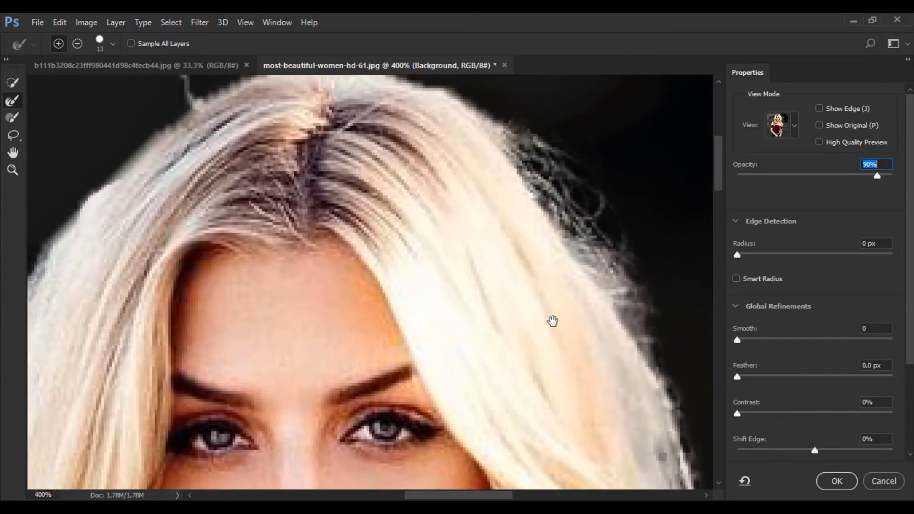
# Set the Refine Edge Brush size to 5 px for the finer hair edge at the top of the head
pyautogui.moveTo(482, 229); pyautogui.dragTo(619, 312)
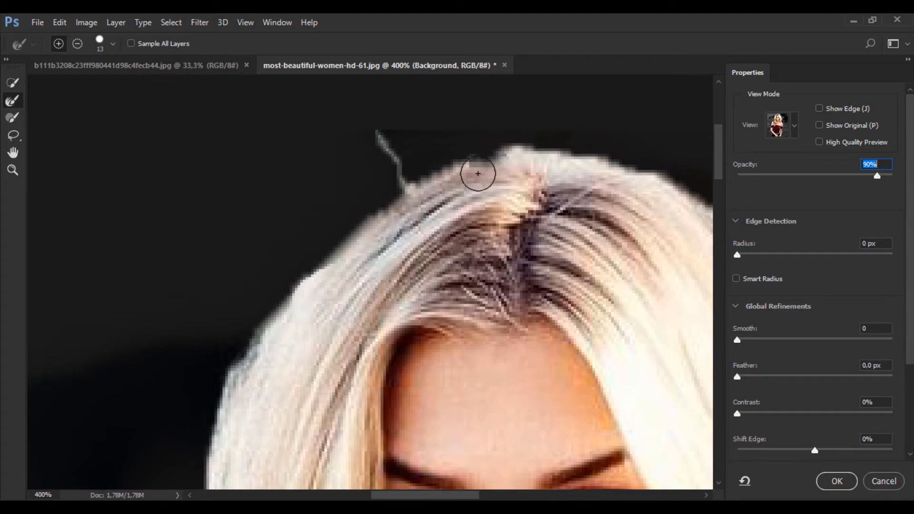
pyautogui.moveTo(448, 183)
pyautogui.mouseDown()
pyautogui.moveTo(399, 204)
pyautogui.moveTo(310, 307)
pyautogui.moveTo(417, 200)
pyautogui.moveTo(512, 166)
pyautogui.moveTo(489, 201)
pyautogui.mouseUp()
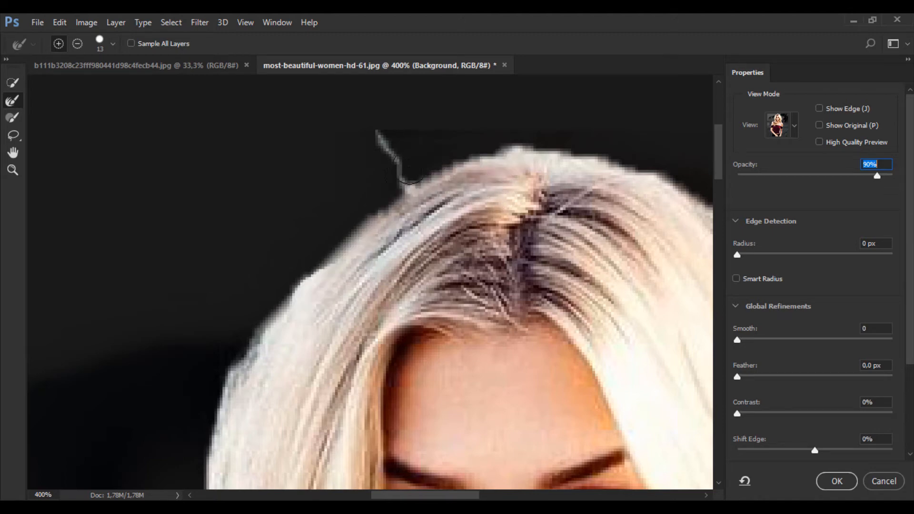
pyautogui.click(113, 45)
pyautogui.moveTo(43, 85); pyautogui.dragTo(37, 83)
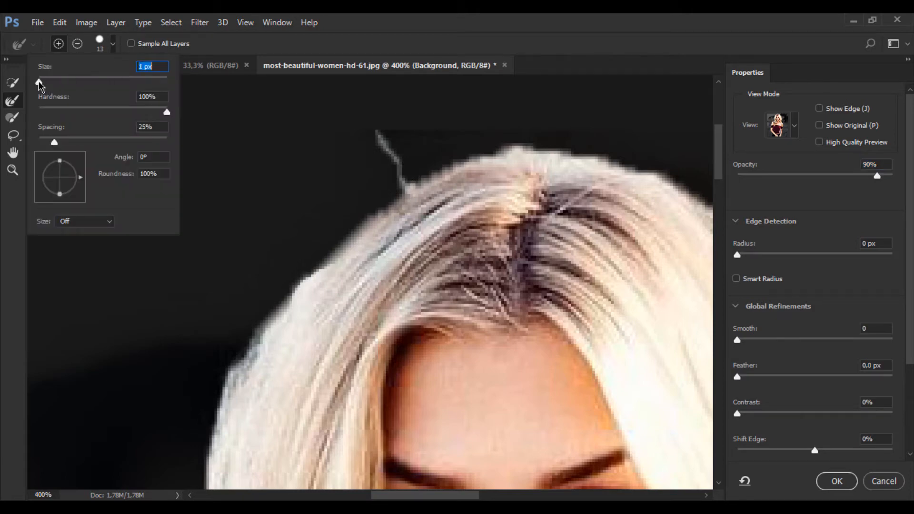
pyautogui.click(419, 17)
pyautogui.rightClick(381, 212)
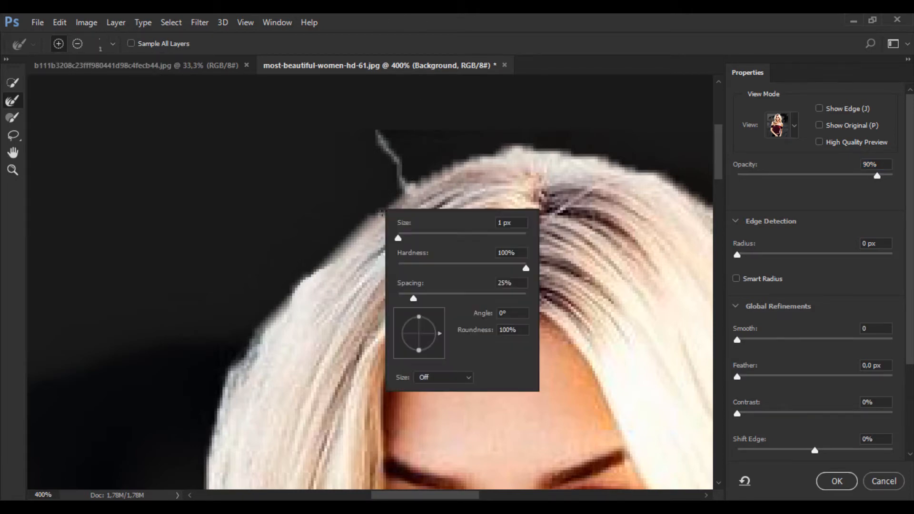
pyautogui.moveTo(399, 238); pyautogui.dragTo(402, 240)
pyautogui.write('5')
pyautogui.press('Return')
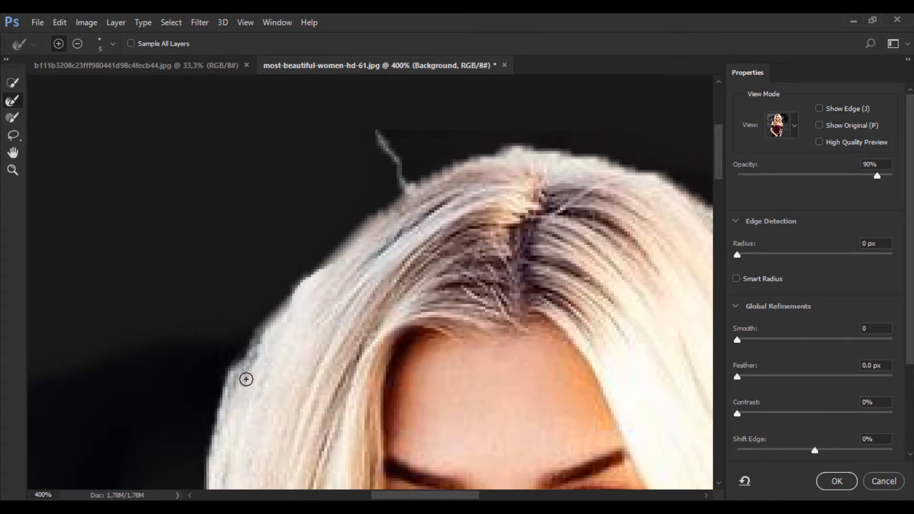
# Refine the hair's left outer edge between the crown and the shoulder with the small Refine Edge Brush
pyautogui.moveTo(247, 380)
pyautogui.mouseDown()
pyautogui.moveTo(242, 362)
pyautogui.moveTo(286, 300)
pyautogui.moveTo(373, 218)
pyautogui.moveTo(455, 170)
pyautogui.mouseUp()
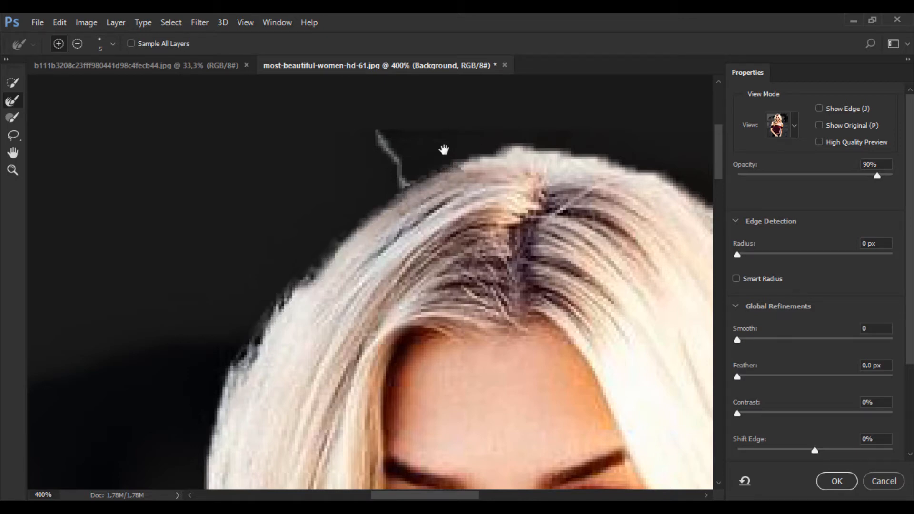
pyautogui.moveTo(342, 408); pyautogui.dragTo(428, 205)
pyautogui.moveTo(352, 297); pyautogui.dragTo(378, 92)
pyautogui.moveTo(398, 160); pyautogui.dragTo(405, 136)
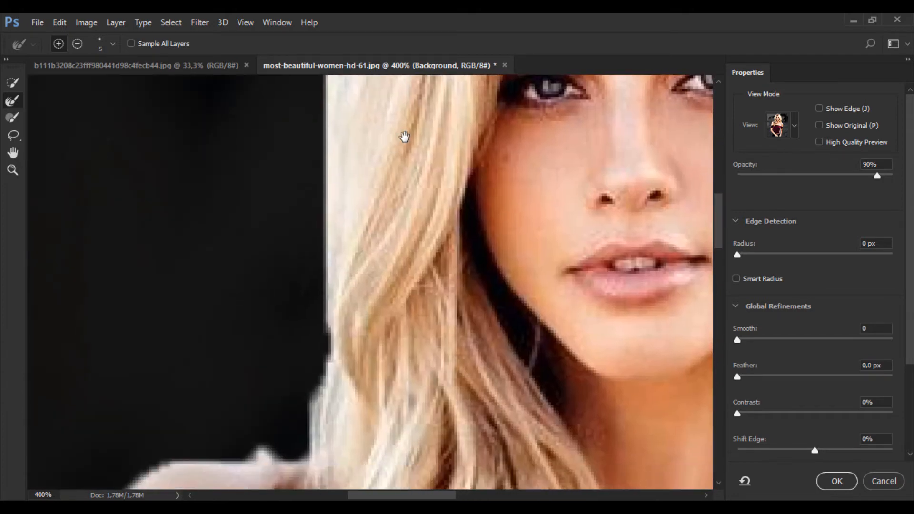
pyautogui.moveTo(298, 471)
pyautogui.mouseDown()
pyautogui.moveTo(402, 236)
pyautogui.moveTo(369, 352)
pyautogui.mouseUp()
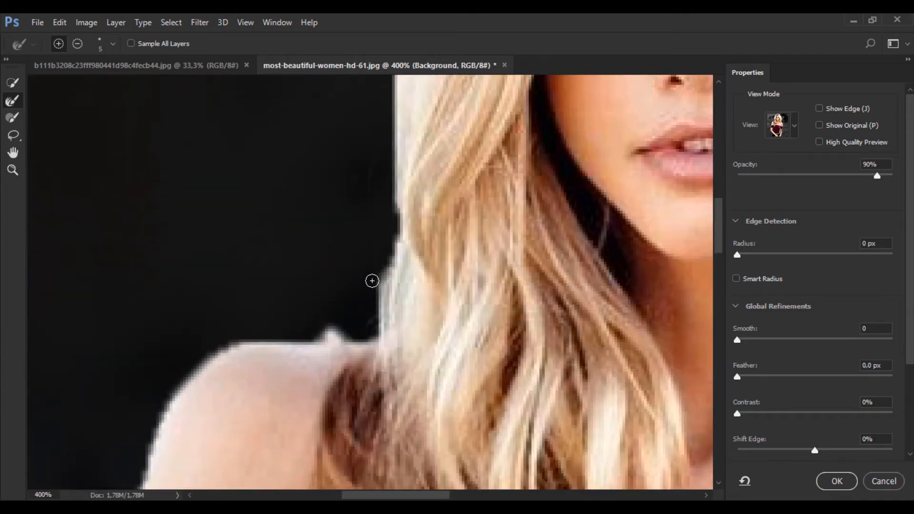
pyautogui.moveTo(374, 273)
pyautogui.mouseDown()
pyautogui.moveTo(379, 309)
pyautogui.moveTo(398, 210)
pyautogui.mouseUp()
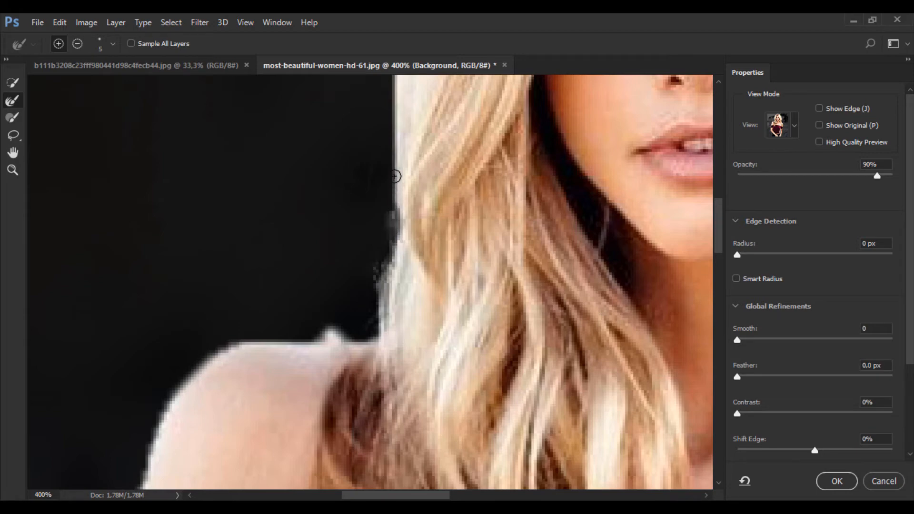
pyautogui.moveTo(394, 176)
pyautogui.mouseDown()
pyautogui.moveTo(399, 142)
pyautogui.moveTo(417, 370)
pyautogui.moveTo(411, 288)
pyautogui.mouseUp()
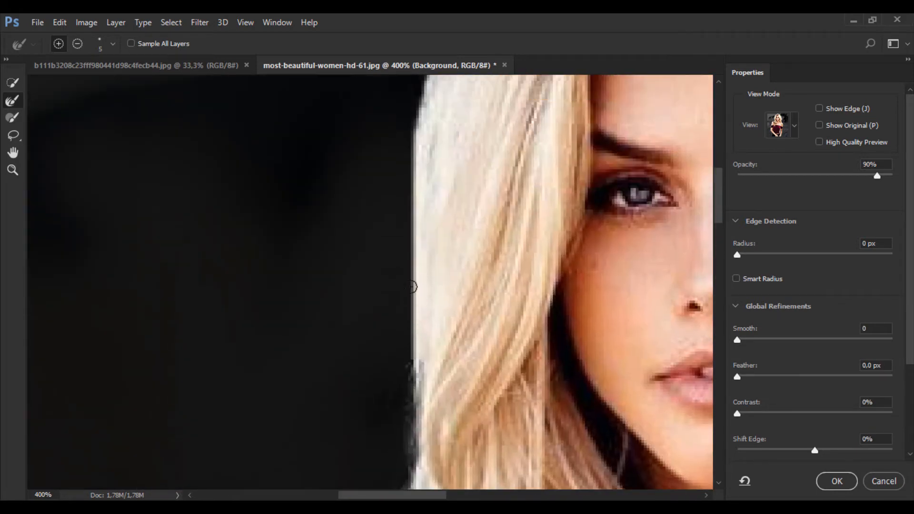
pyautogui.moveTo(419, 247)
pyautogui.mouseDown()
pyautogui.moveTo(429, 318)
pyautogui.moveTo(429, 205)
pyautogui.moveTo(435, 301)
pyautogui.moveTo(438, 234)
pyautogui.moveTo(458, 186)
pyautogui.mouseUp()
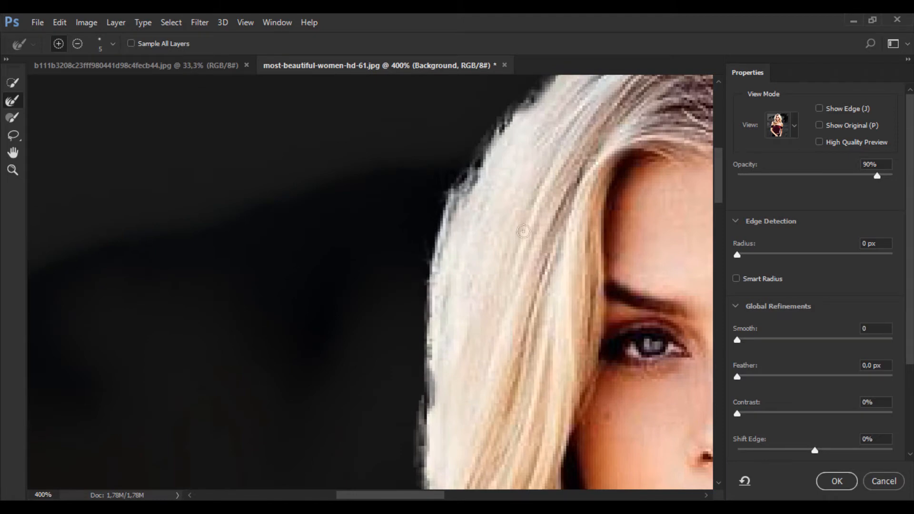
# Refine the hair edge across the crown toward the flyaway strands on the right with the Refine Edge Brush
pyautogui.moveTo(523, 231); pyautogui.dragTo(283, 328)
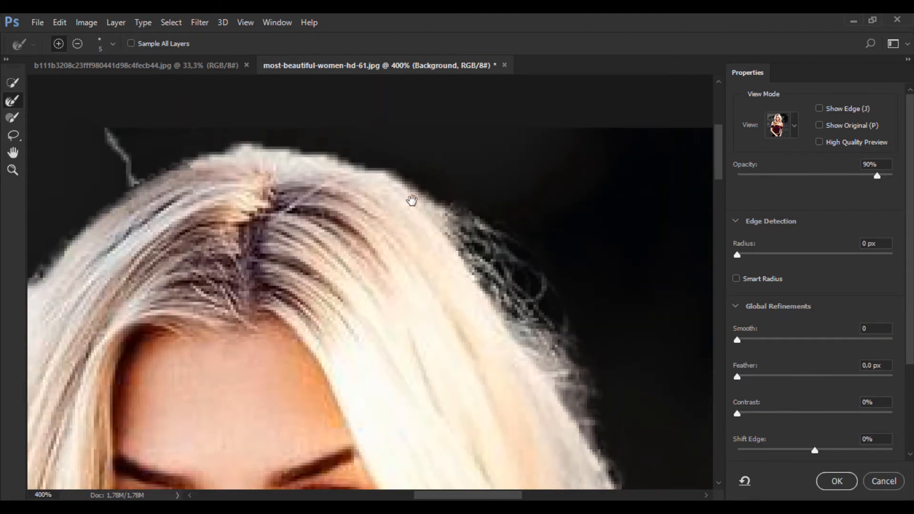
pyautogui.moveTo(418, 197); pyautogui.dragTo(448, 224)
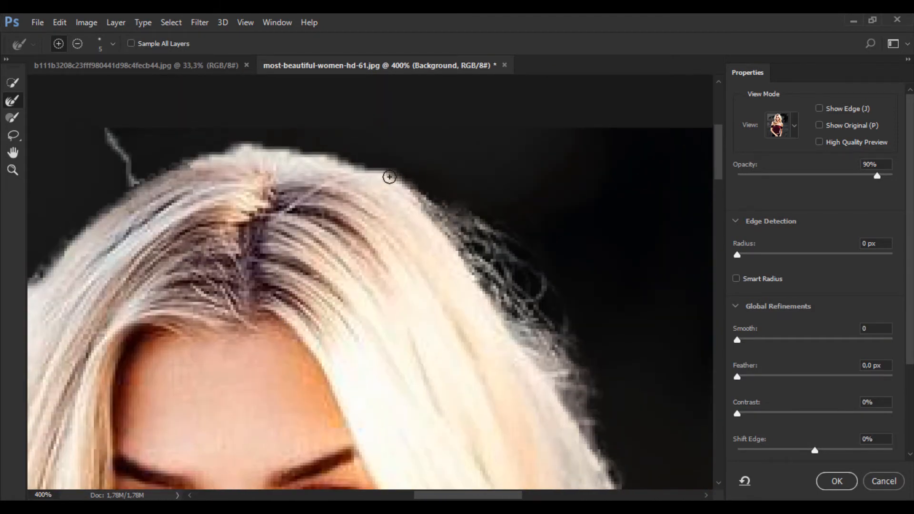
pyautogui.moveTo(389, 177); pyautogui.dragTo(433, 208)
pyautogui.moveTo(343, 165); pyautogui.dragTo(333, 159)
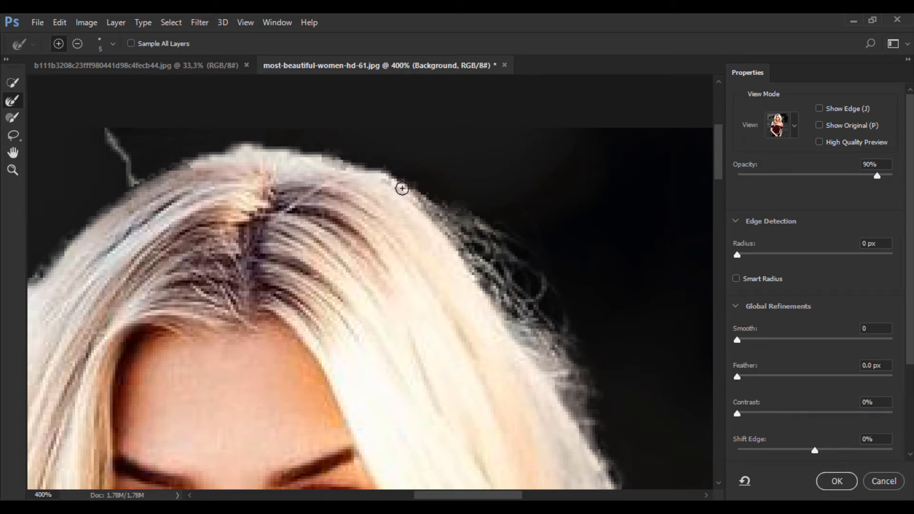
pyautogui.moveTo(403, 189); pyautogui.dragTo(410, 192)
pyautogui.moveTo(419, 314); pyautogui.dragTo(386, 243)
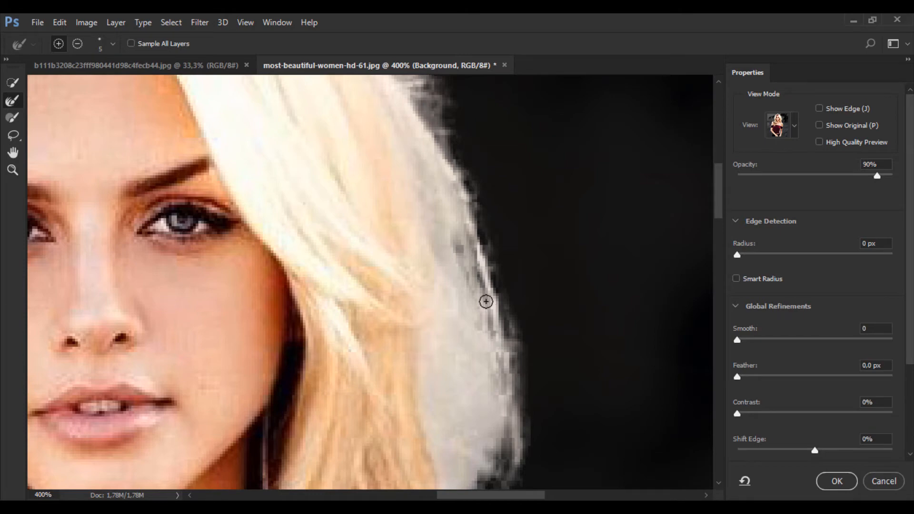
# Refine the lower right outer edge of the hair down to the shoulder with the Refine Edge Brush
pyautogui.moveTo(479, 364); pyautogui.dragTo(447, 207)
pyautogui.moveTo(418, 340); pyautogui.dragTo(405, 201)
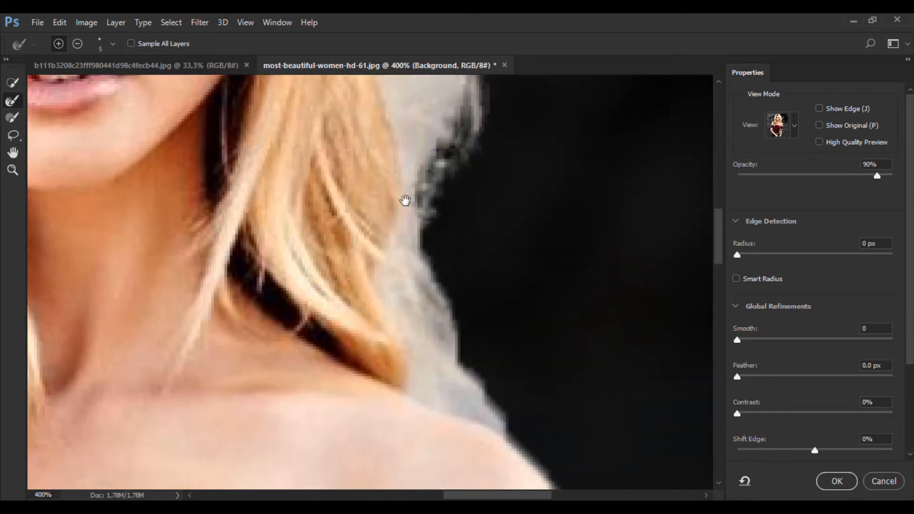
pyautogui.moveTo(410, 301); pyautogui.dragTo(392, 205)
pyautogui.moveTo(408, 165)
pyautogui.mouseDown()
pyautogui.moveTo(485, 337)
pyautogui.moveTo(512, 244)
pyautogui.moveTo(548, 381)
pyautogui.mouseUp()
pyautogui.moveTo(401, 88); pyautogui.dragTo(455, 318)
pyautogui.hotkey('ctrl', '0')
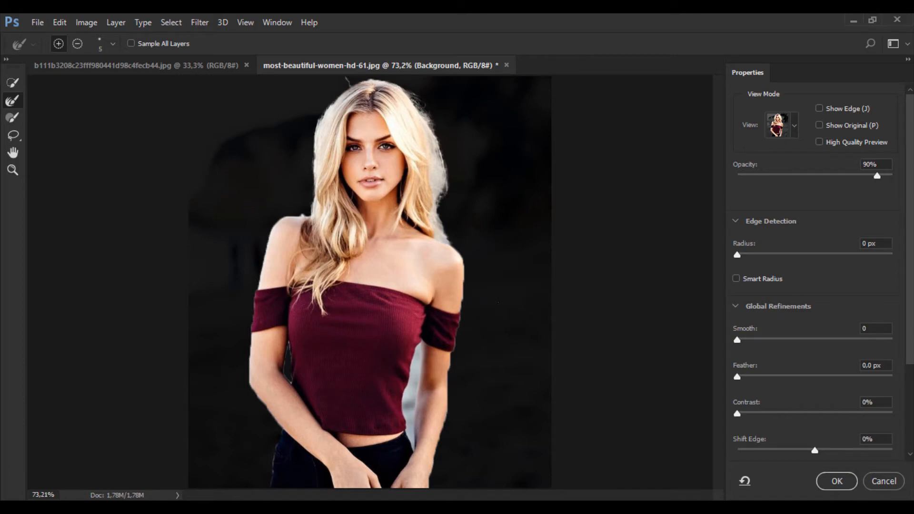
# Set the Edge Detection radius to 3 px while checking the edge around the shoulder and sleeve
pyautogui.hotkey('ctrl', '+')
pyautogui.hotkey('ctrl', '+')
pyautogui.moveTo(495, 312); pyautogui.dragTo(392, 272)
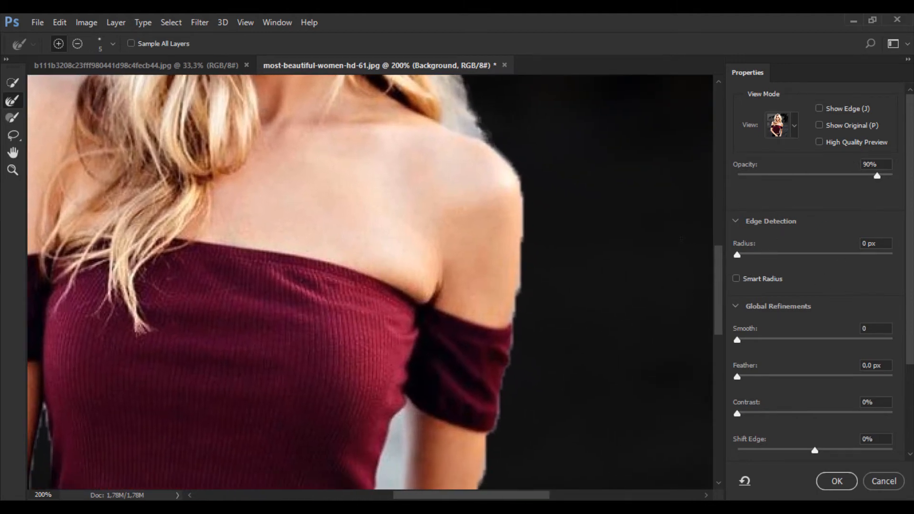
pyautogui.click(737, 221)
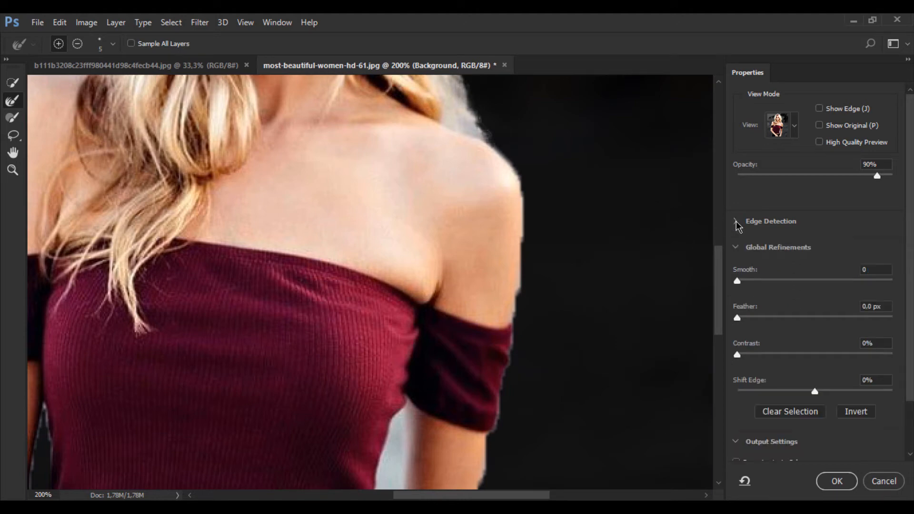
pyautogui.click(736, 221)
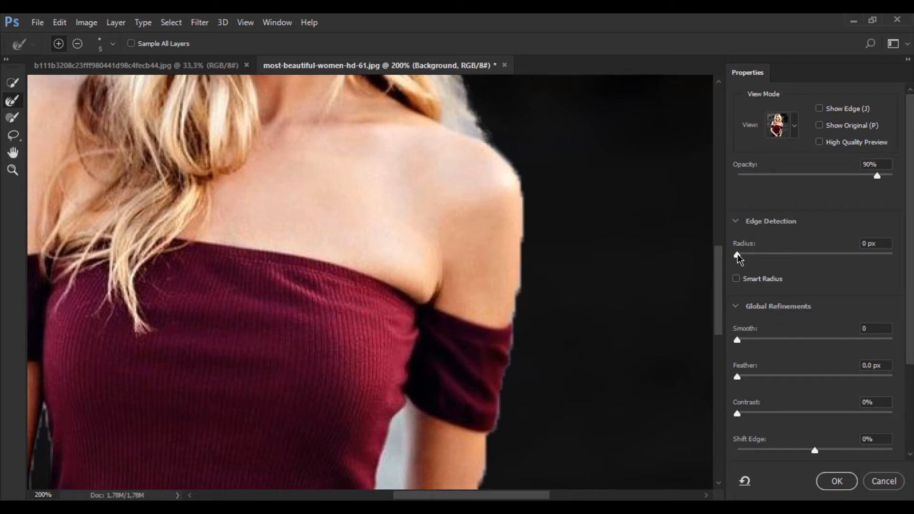
pyautogui.moveTo(738, 257); pyautogui.dragTo(776, 257)
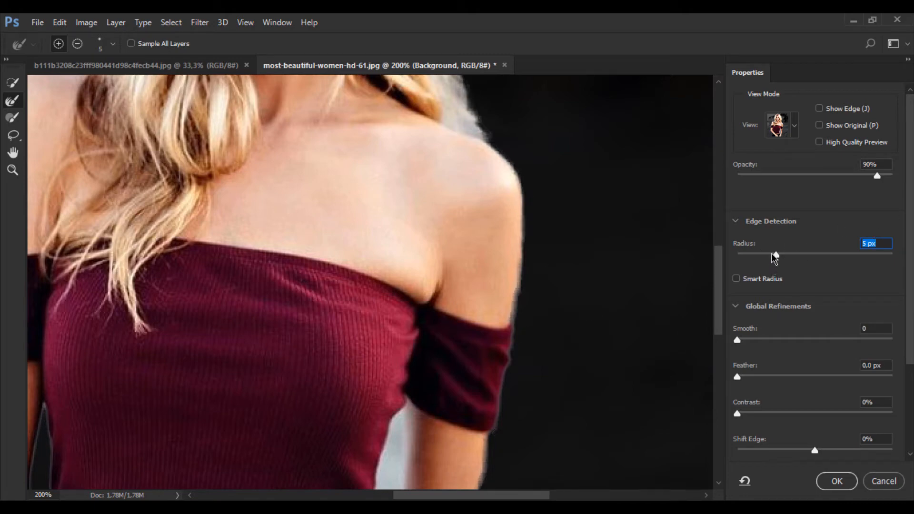
pyautogui.moveTo(771, 253)
pyautogui.mouseDown()
pyautogui.moveTo(758, 253)
pyautogui.moveTo(774, 253)
pyautogui.mouseUp()
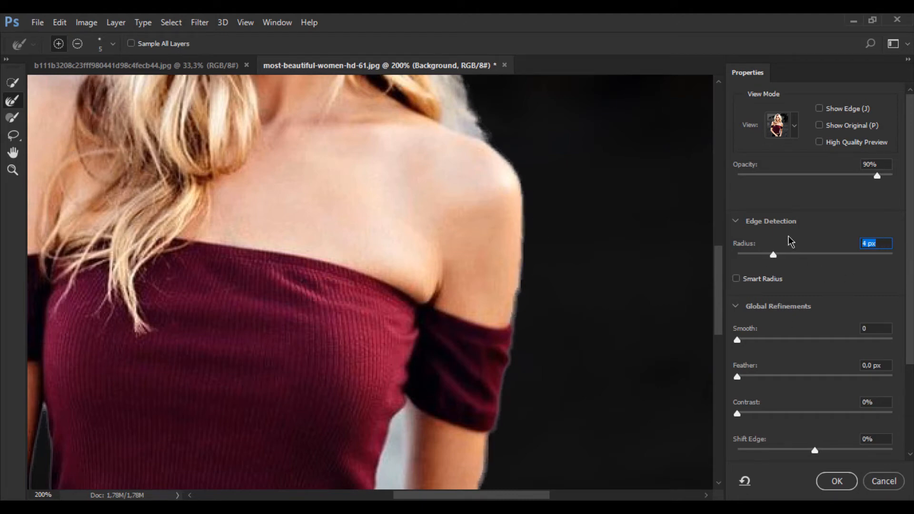
pyautogui.write('3')
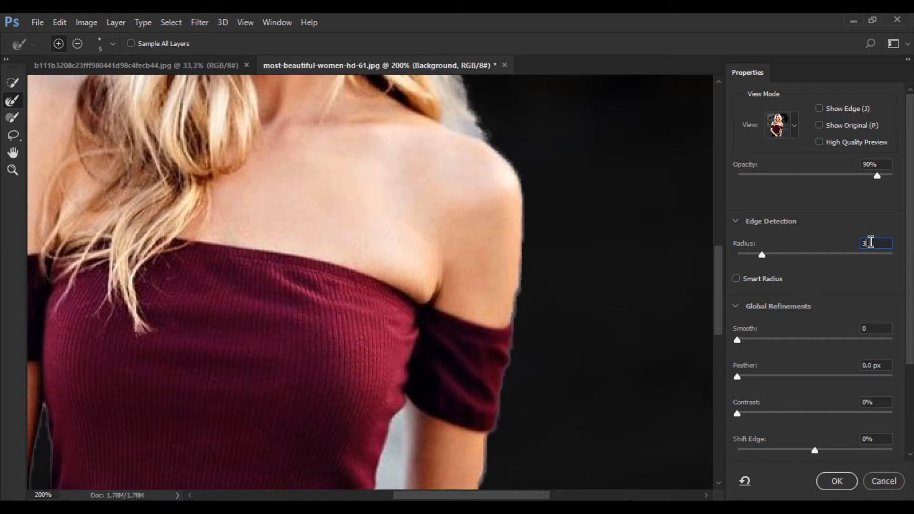
pyautogui.press('Return')
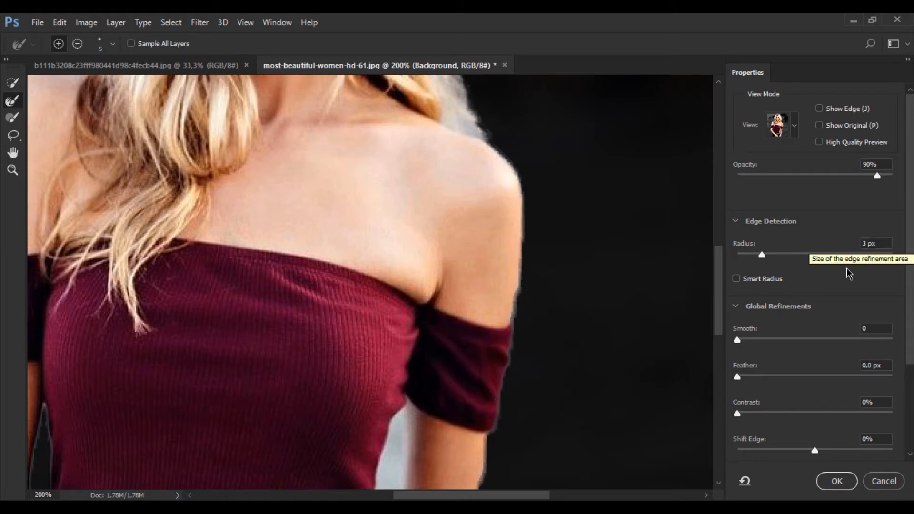
# Set the global refinements to Smooth 16, Feather 0.0 px and Contrast 27%
pyautogui.scroll(-2, 830, 284)
pyautogui.scroll(-1, 830, 286)
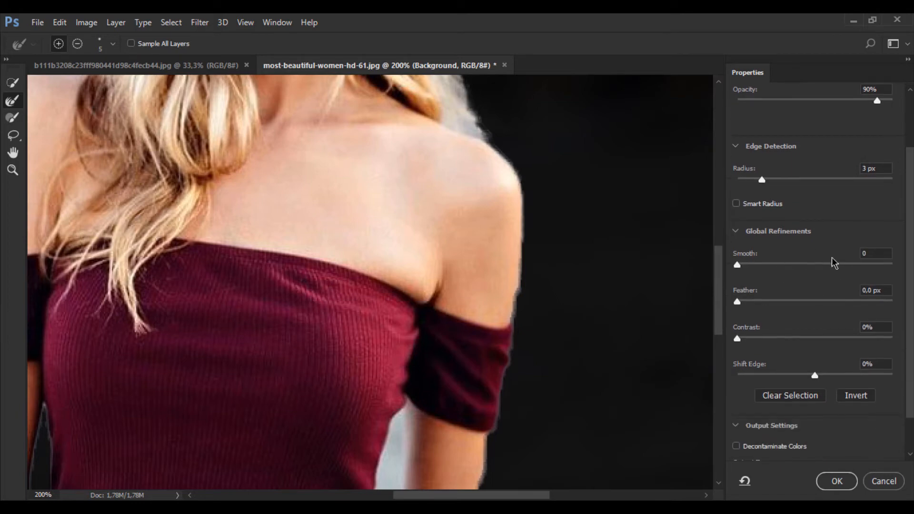
pyautogui.scroll(-1, 800, 247)
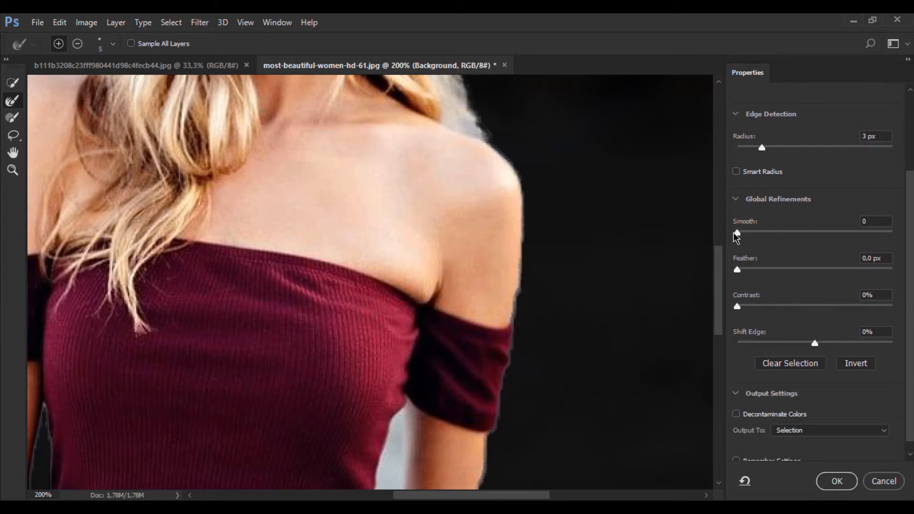
pyautogui.moveTo(735, 233); pyautogui.dragTo(761, 238)
pyautogui.scroll(-1, 799, 258)
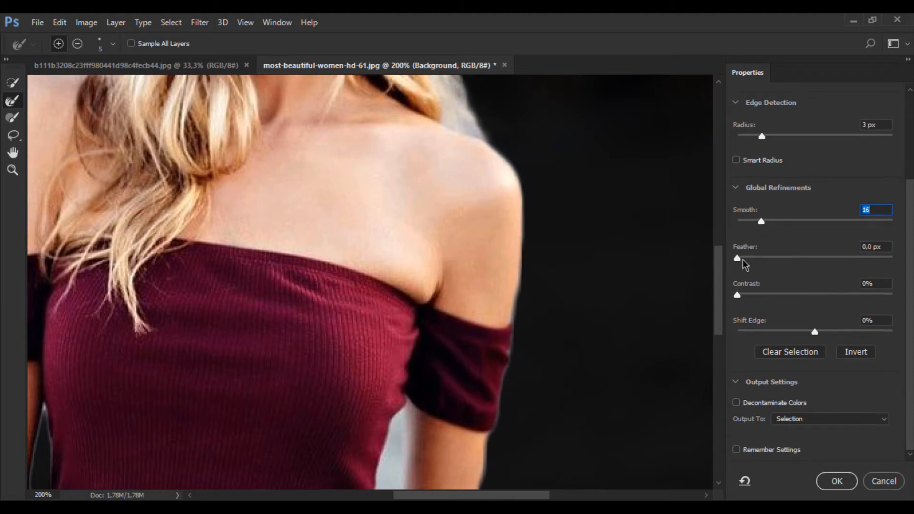
pyautogui.moveTo(741, 261); pyautogui.dragTo(695, 258)
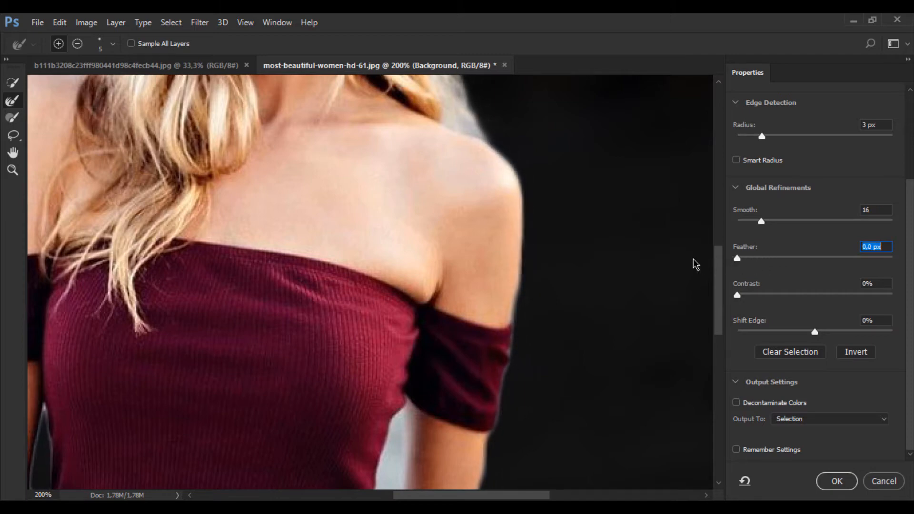
pyautogui.moveTo(738, 295); pyautogui.dragTo(778, 296)
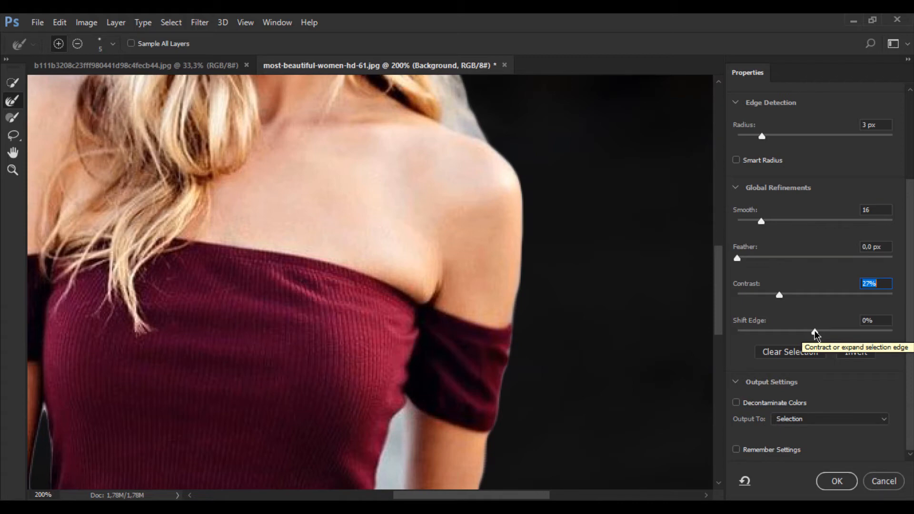
# Try Shift Edge at -100% and +31%, and reset it to 0%
pyautogui.moveTo(815, 332); pyautogui.dragTo(733, 332)
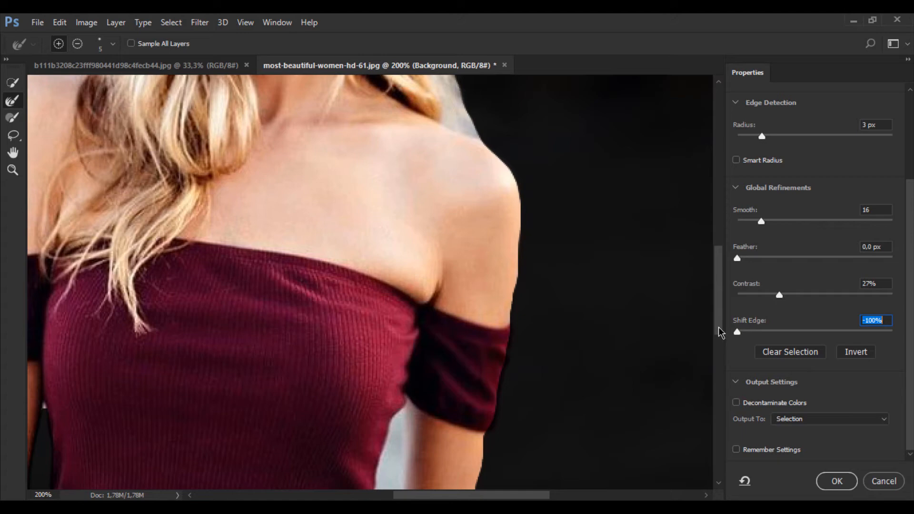
pyautogui.moveTo(737, 332); pyautogui.dragTo(839, 332)
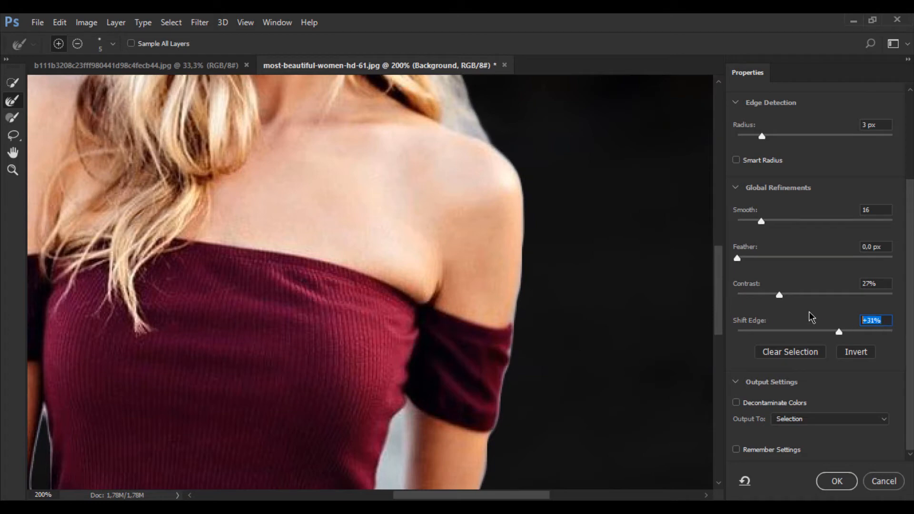
pyautogui.write('0')
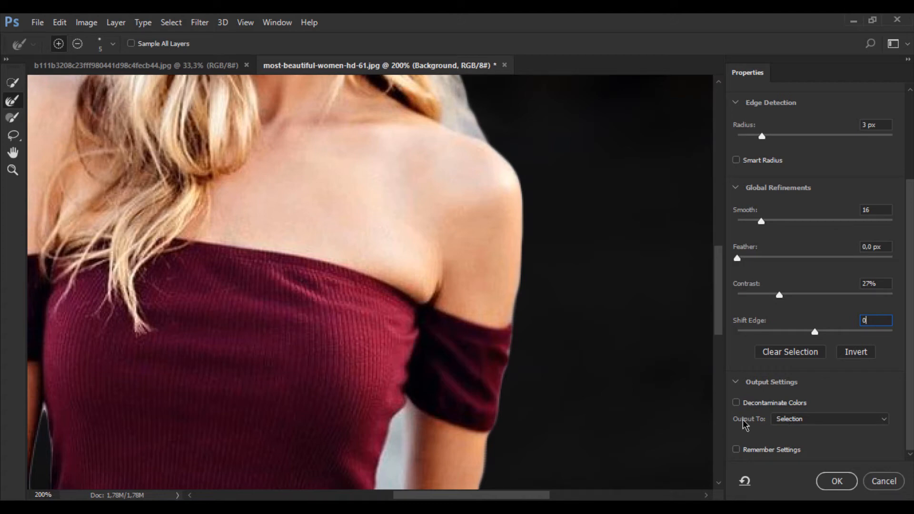
# Output the refined selection as a new layer with a layer mask
pyautogui.click(876, 420)
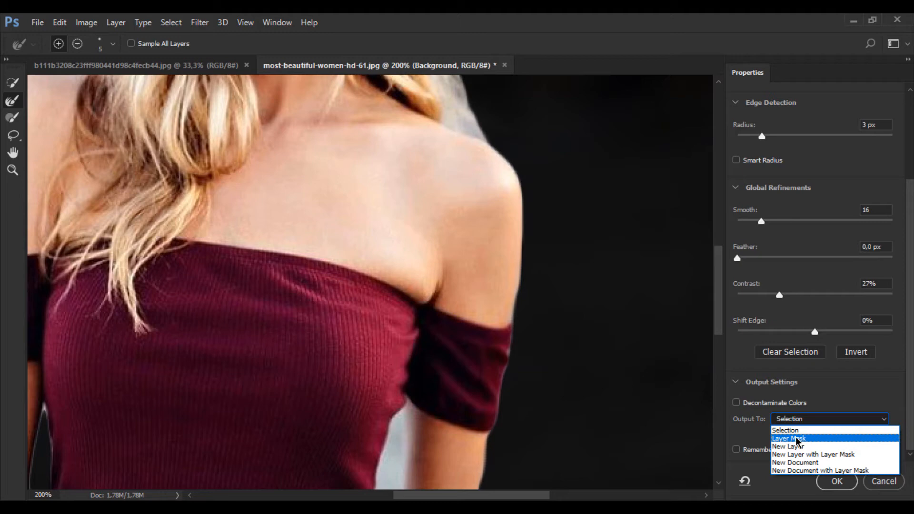
pyautogui.click(828, 453)
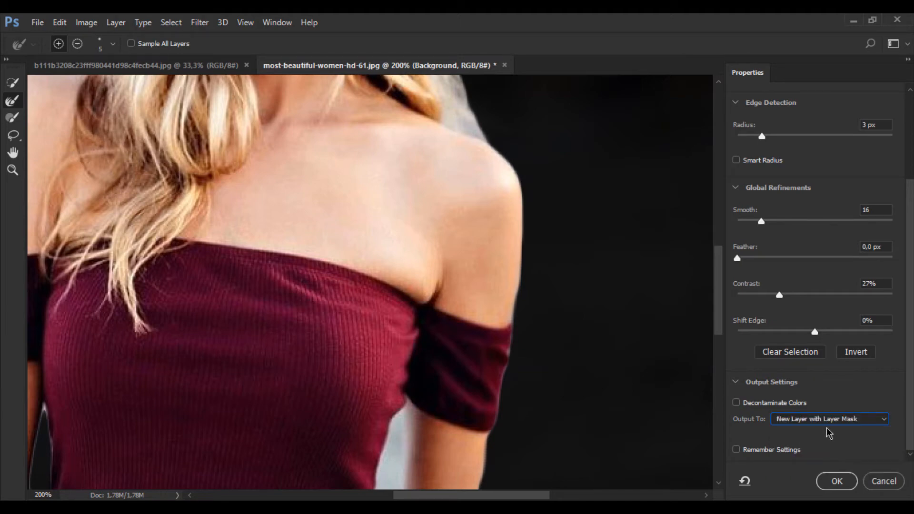
pyautogui.click(837, 481)
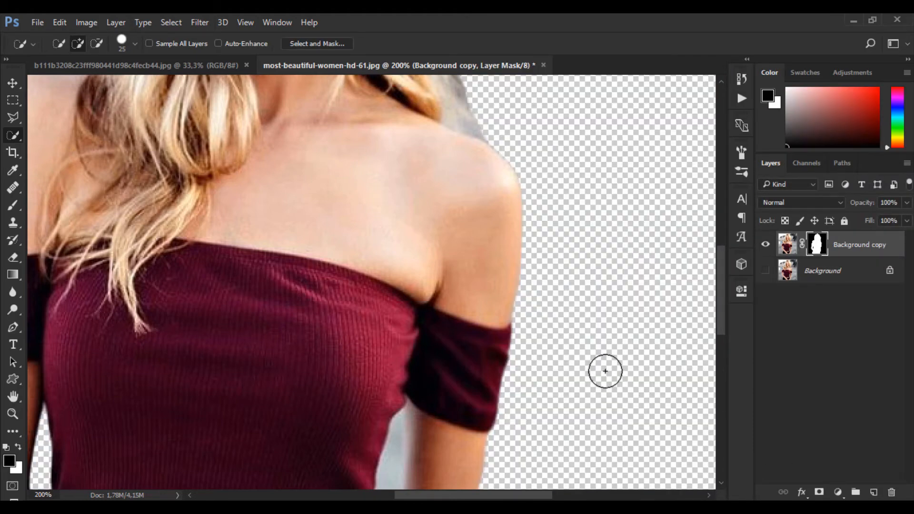
pyautogui.hotkey('ctrl', '0')
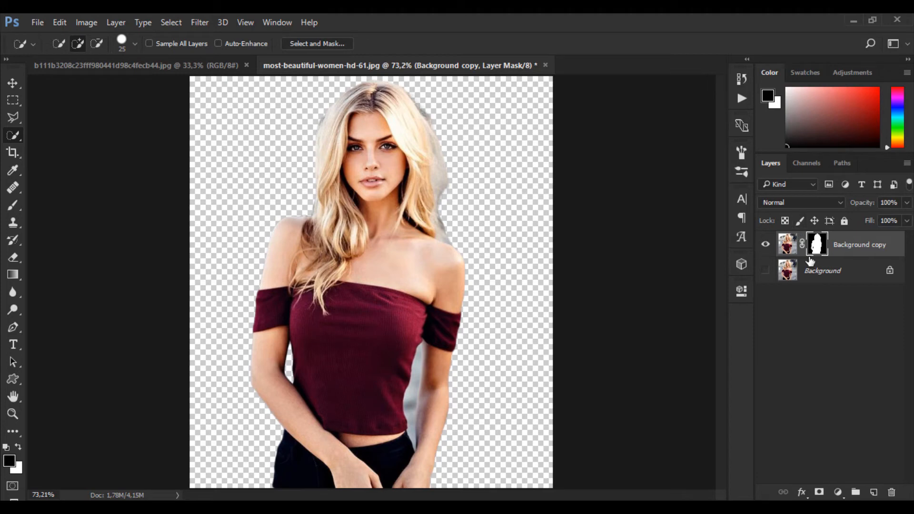
# Compare the masked cutout with the original photo by switching the visibility of the two layers
pyautogui.click(767, 271)
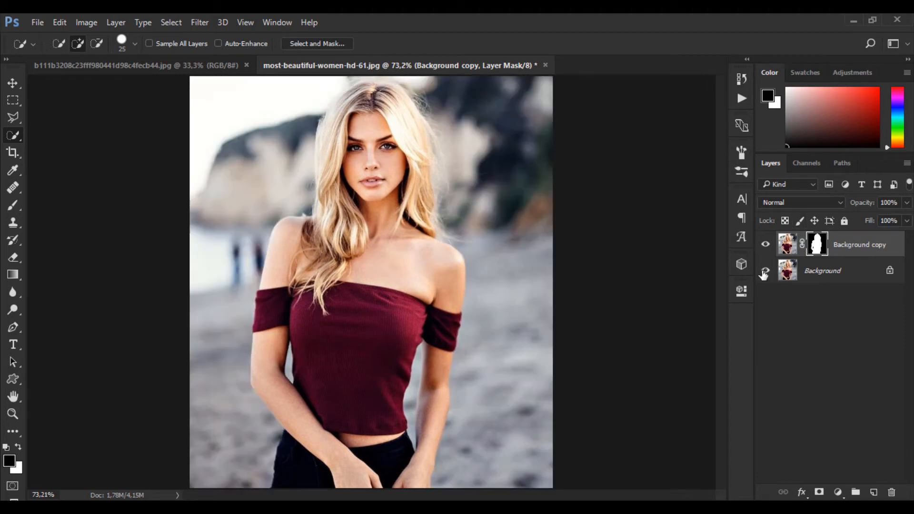
pyautogui.click(765, 271)
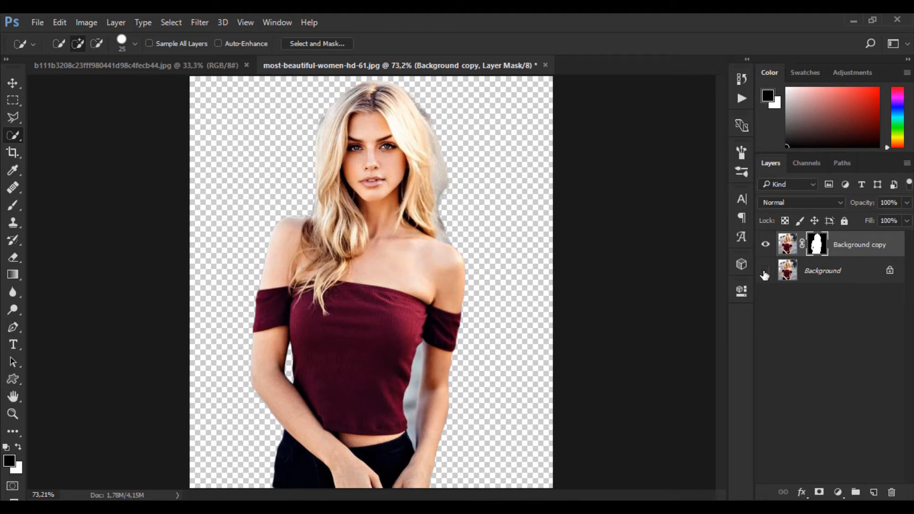
pyautogui.click(766, 270)
pyautogui.click(765, 244)
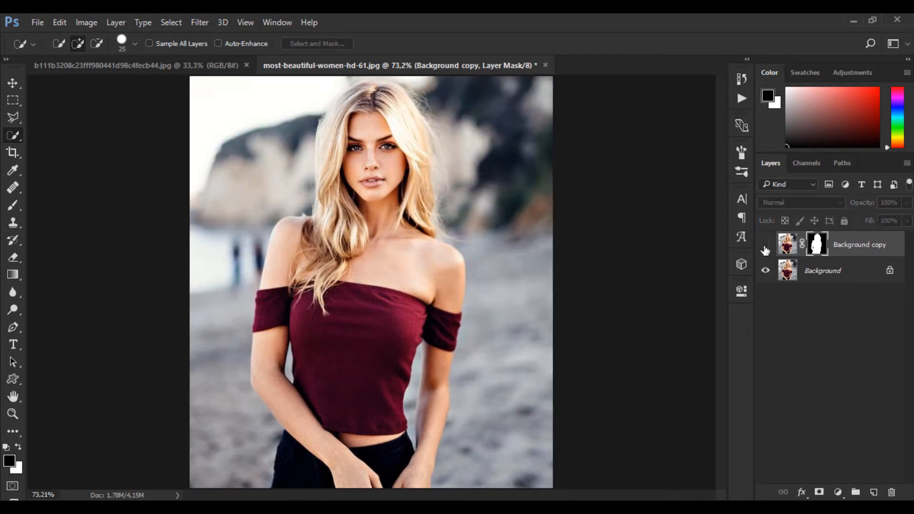
pyautogui.click(788, 243)
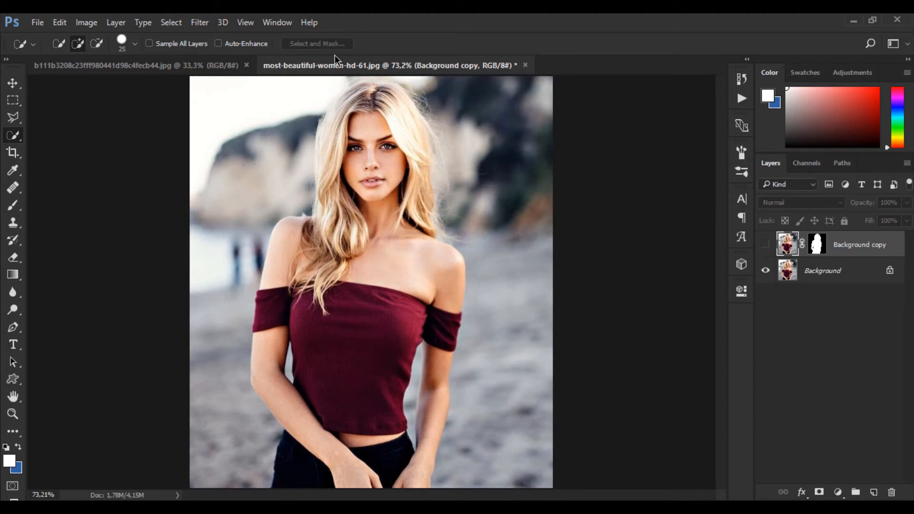
pyautogui.click(830, 280)
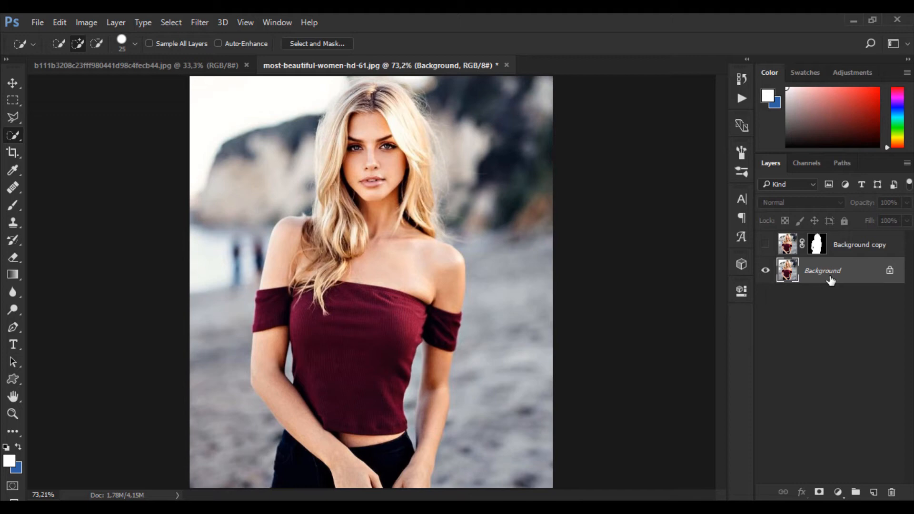
pyautogui.click(766, 270)
pyautogui.click(766, 245)
pyautogui.click(852, 244)
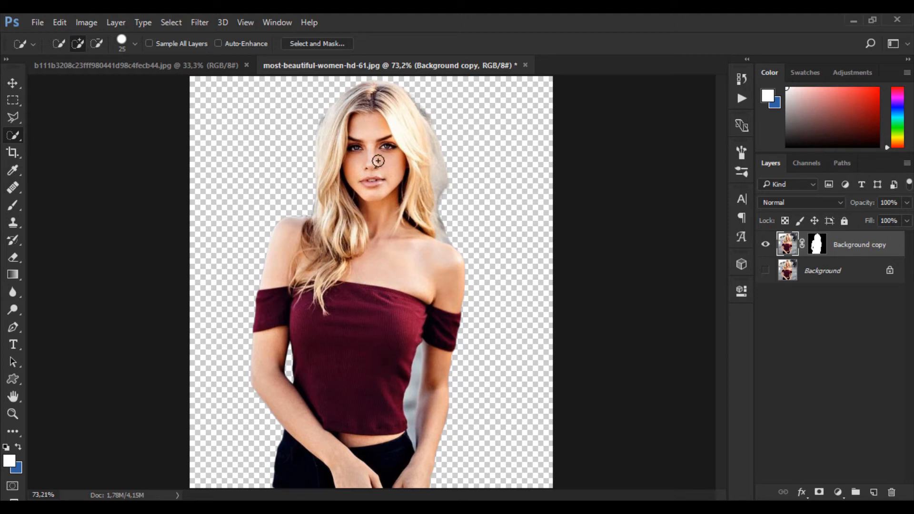
# Copy the masked woman layer into the tropical island photo with the Move tool and place her centrally on the boardwalk
pyautogui.press('v')
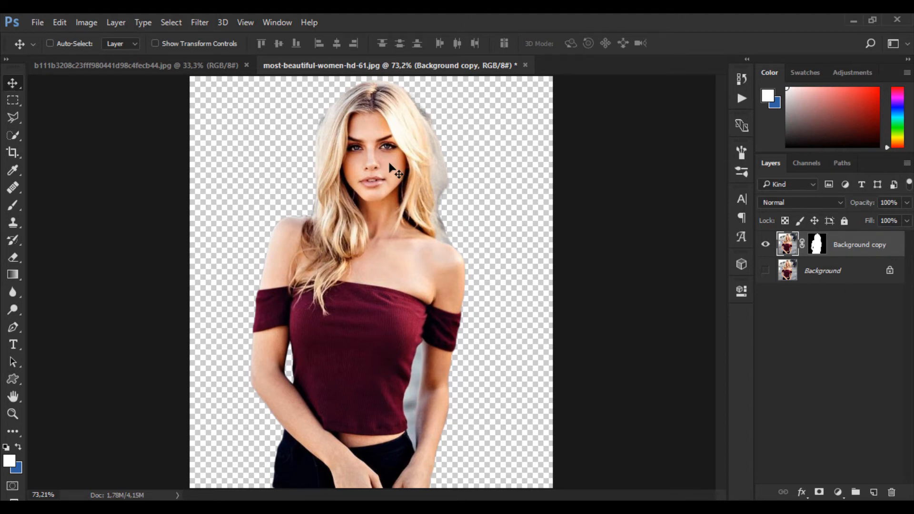
pyautogui.click(167, 65)
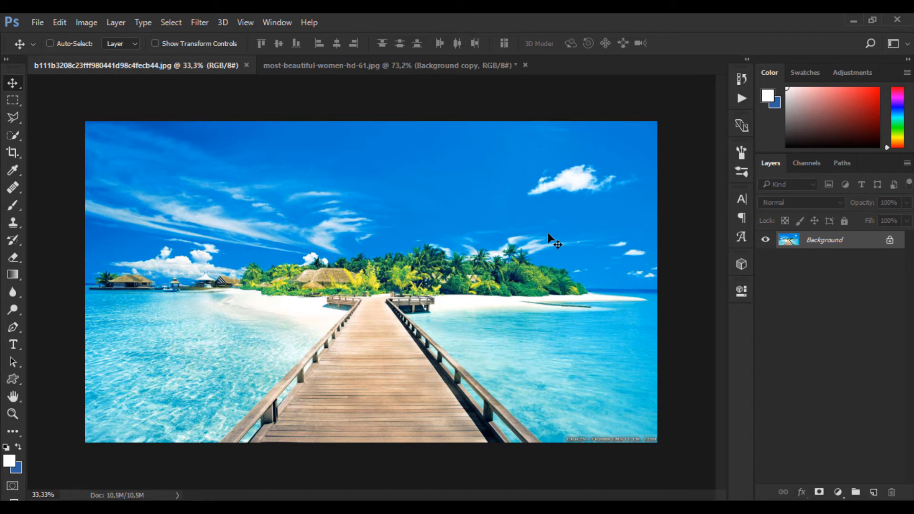
pyautogui.click(318, 66)
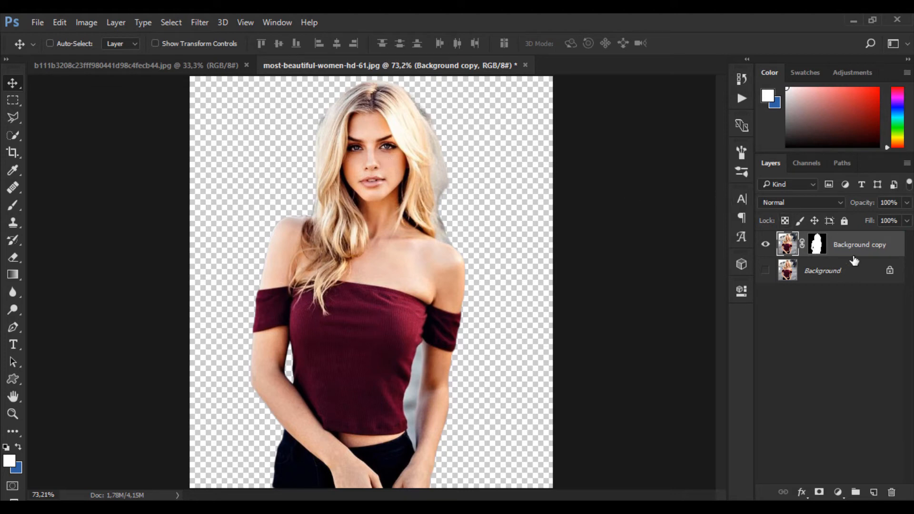
pyautogui.moveTo(366, 188); pyautogui.dragTo(151, 67)
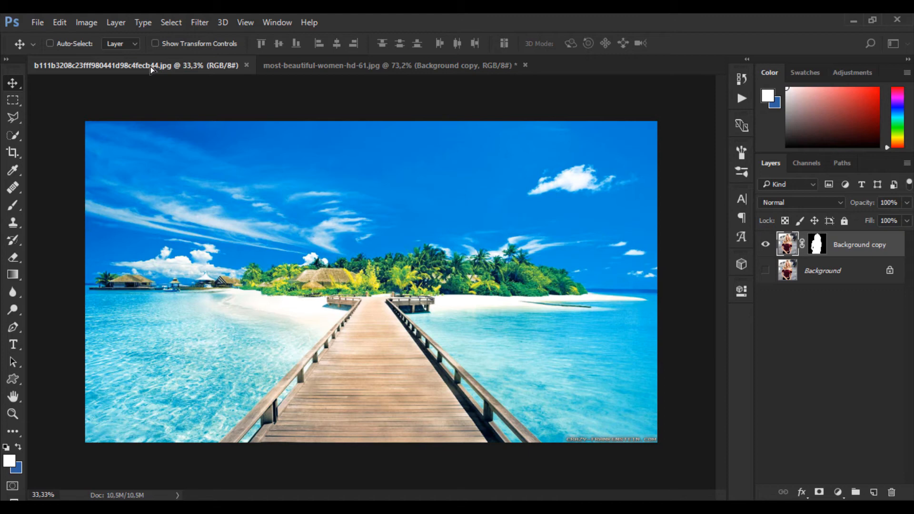
pyautogui.moveTo(151, 67); pyautogui.dragTo(202, 190)
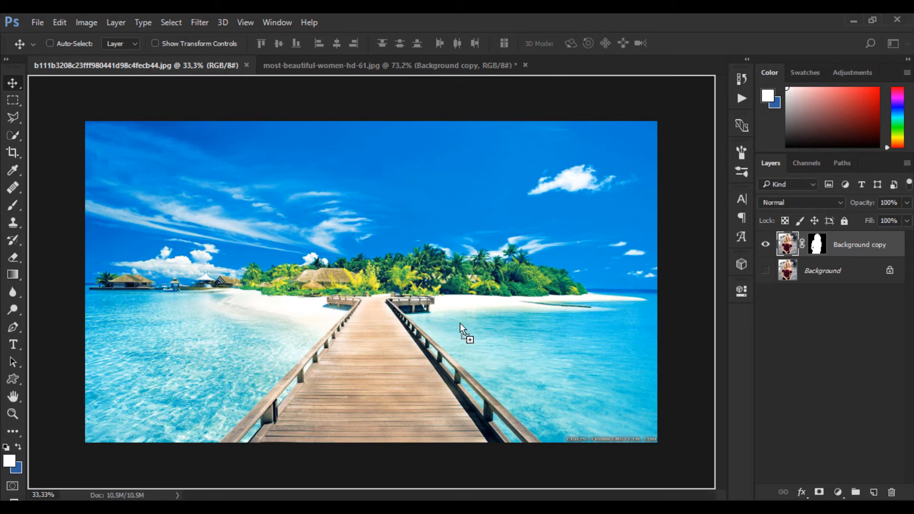
pyautogui.moveTo(460, 323); pyautogui.dragTo(404, 275)
pyautogui.moveTo(383, 311); pyautogui.dragTo(383, 310)
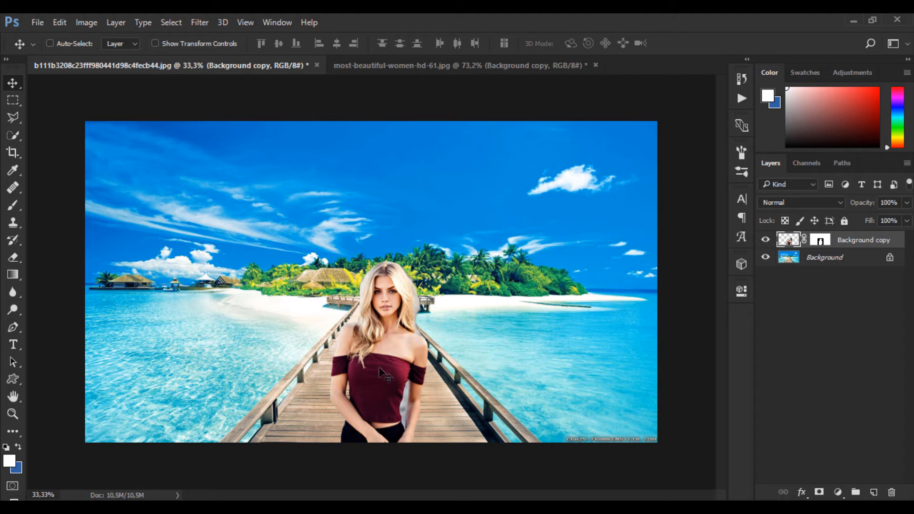
pyautogui.moveTo(379, 357)
pyautogui.mouseDown()
pyautogui.moveTo(378, 311)
pyautogui.moveTo(374, 360)
pyautogui.mouseUp()
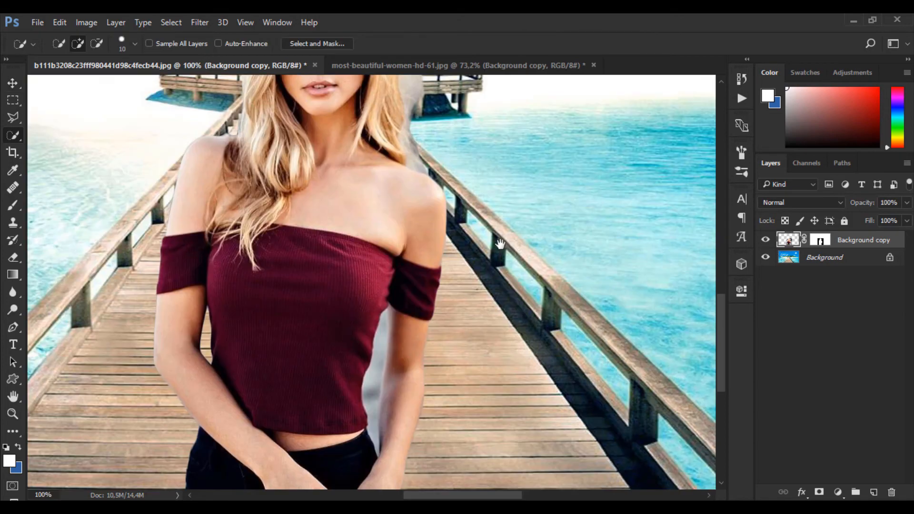
# Select the leftover grey background between the woman's torso and her arm with the Quick Selection tool
pyautogui.moveTo(404, 249); pyautogui.dragTo(466, 217)
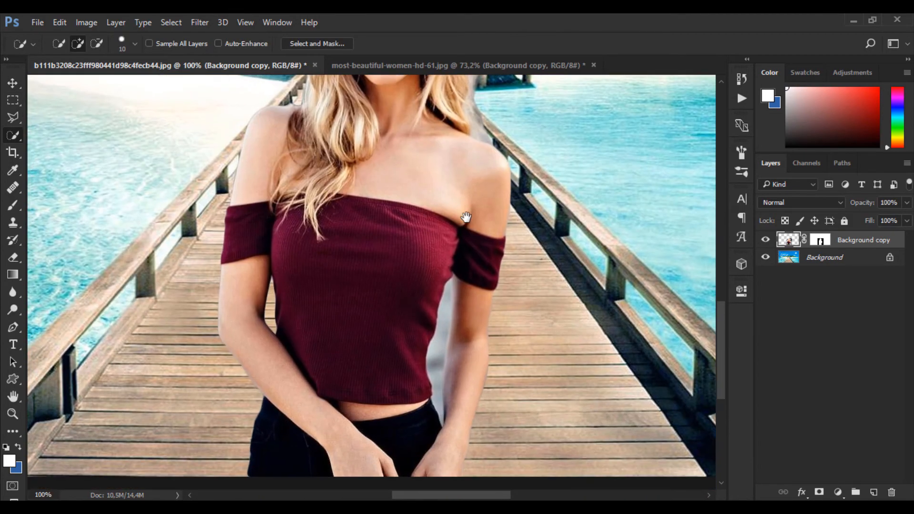
pyautogui.moveTo(461, 292)
pyautogui.mouseDown()
pyautogui.moveTo(443, 265)
pyautogui.moveTo(447, 310)
pyautogui.moveTo(452, 294)
pyautogui.mouseUp()
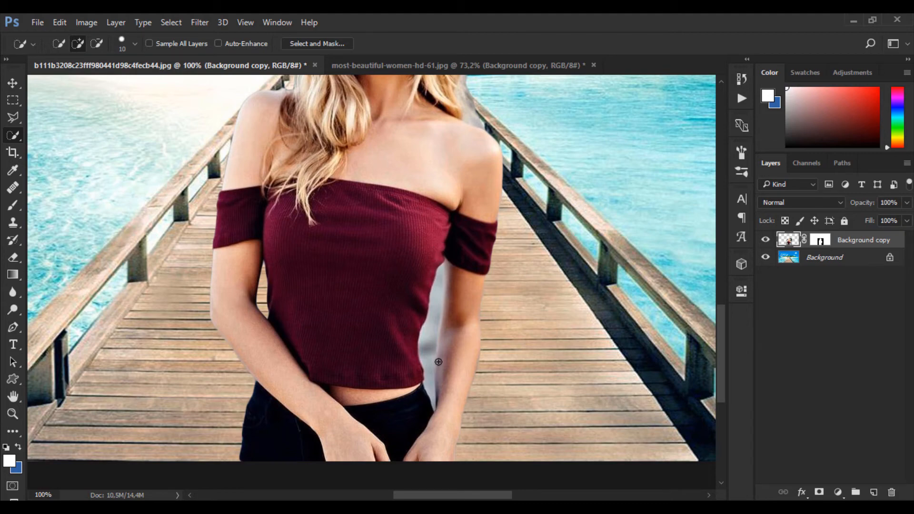
pyautogui.hotkey('ctrl', '+')
pyautogui.hotkey('ctrl', '+')
pyautogui.press('space')
pyautogui.moveTo(439, 362); pyautogui.dragTo(357, 239)
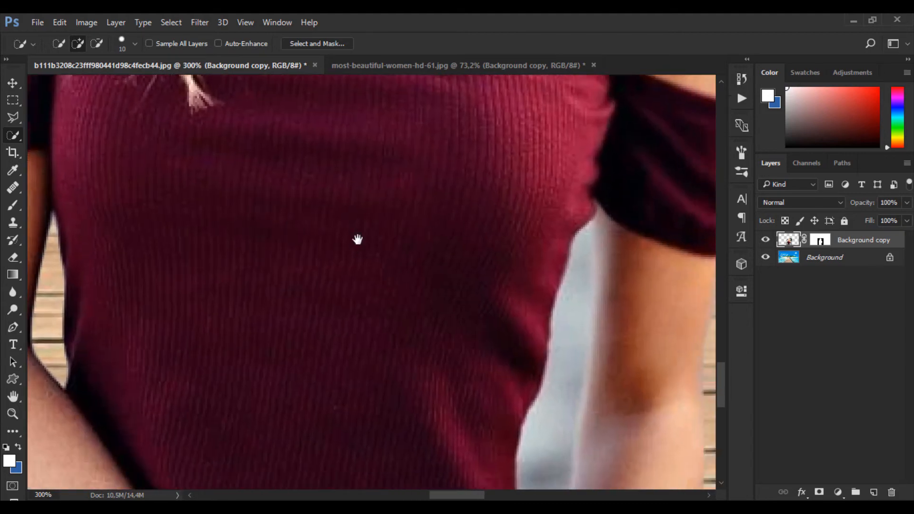
pyautogui.moveTo(433, 349)
pyautogui.mouseDown()
pyautogui.moveTo(406, 314)
pyautogui.moveTo(421, 306)
pyautogui.mouseUp()
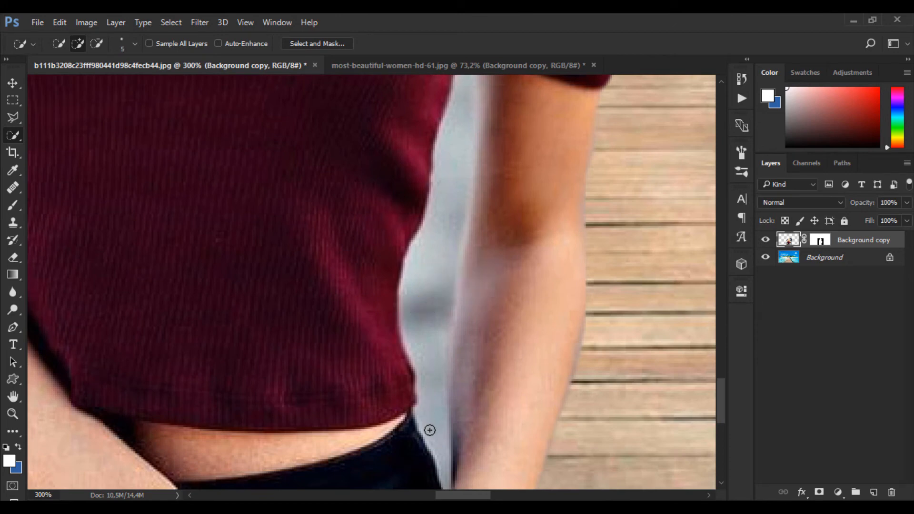
pyautogui.moveTo(430, 430)
pyautogui.mouseDown()
pyautogui.moveTo(431, 373)
pyautogui.moveTo(439, 425)
pyautogui.moveTo(435, 179)
pyautogui.moveTo(459, 128)
pyautogui.moveTo(454, 341)
pyautogui.mouseUp()
pyautogui.press('space')
pyautogui.scroll(-4, 459, 276)
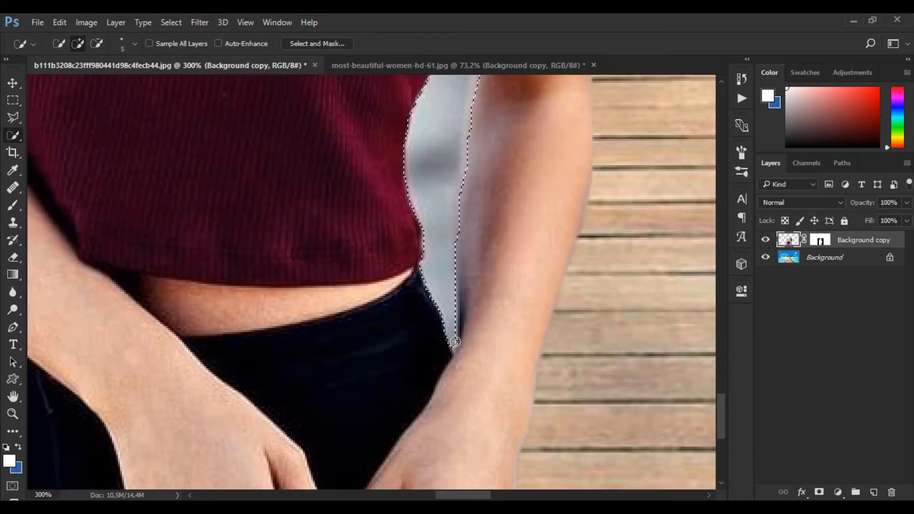
pyautogui.scroll(3, 468, 310)
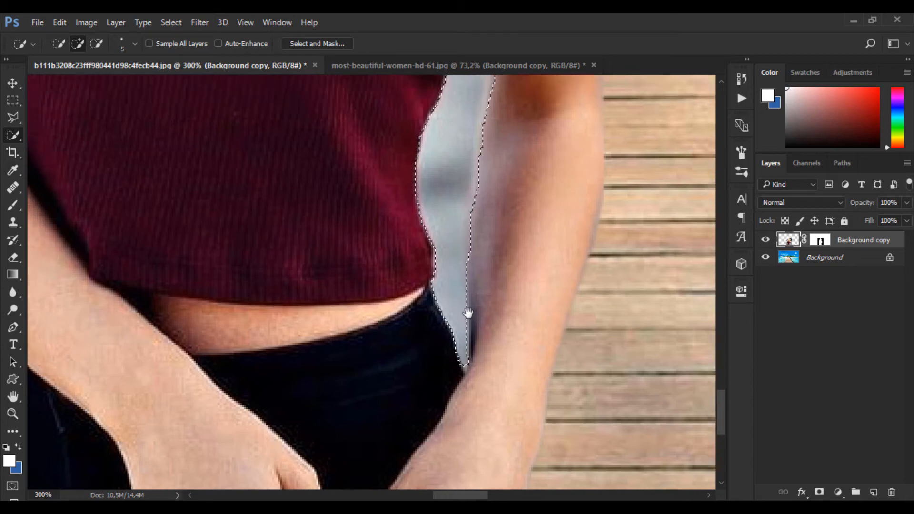
# Invert the selection so that everything except the grey gap beside the arm is selected
pyautogui.hotkey('ctrl', '0')
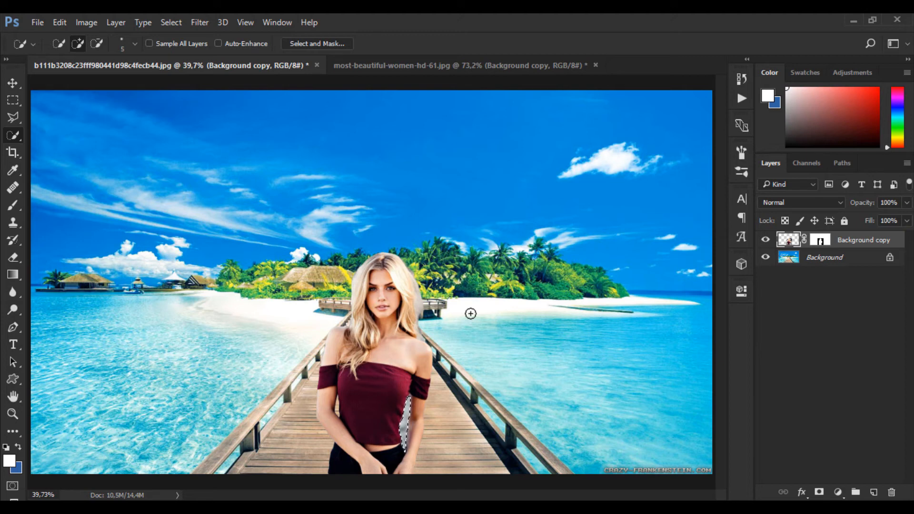
pyautogui.hotkey('ctrl', 'shift', 'i')
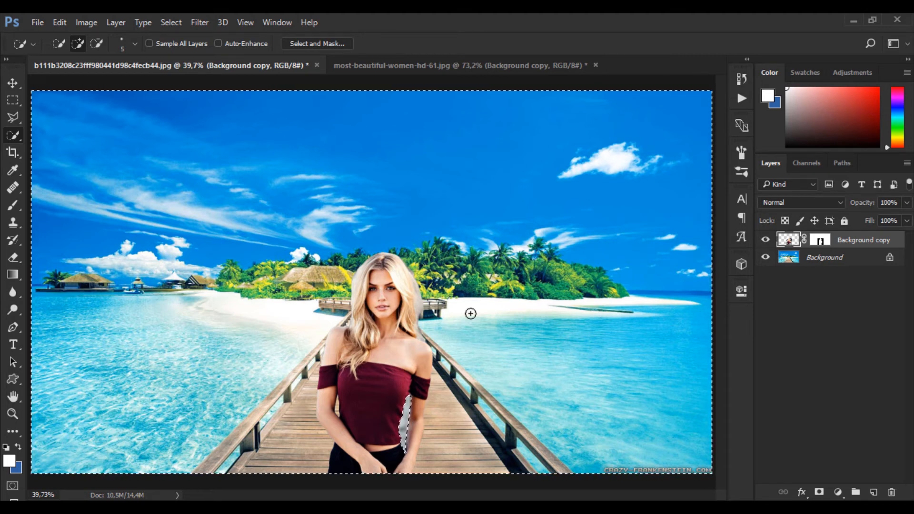
pyautogui.hotkey('ctrl', 'shift', 'i')
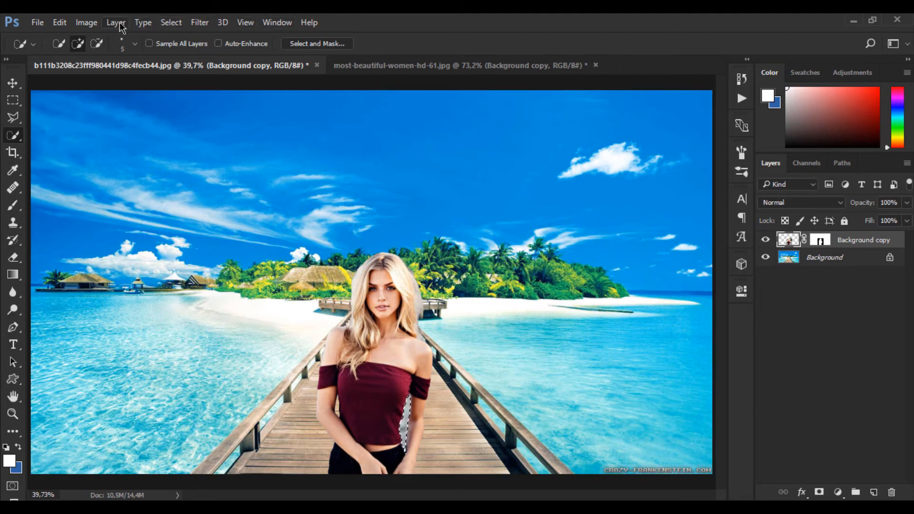
pyautogui.click(167, 22)
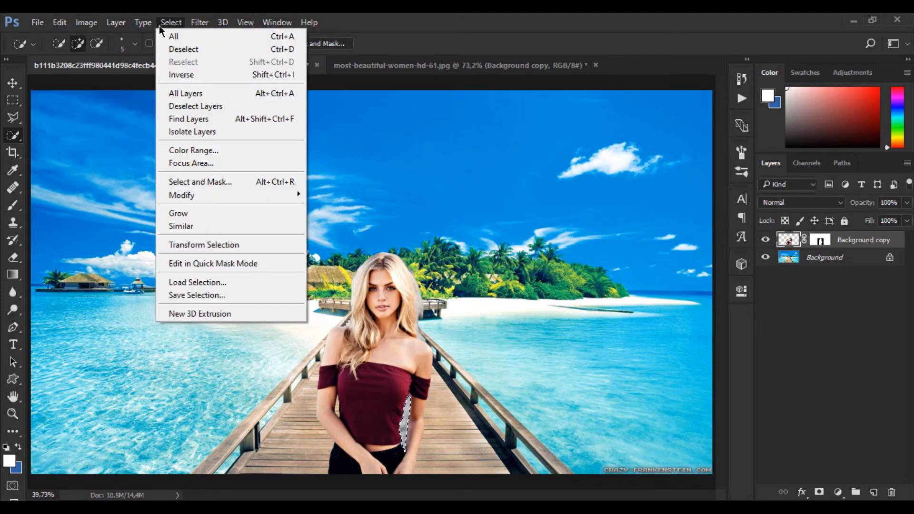
pyautogui.click(247, 77)
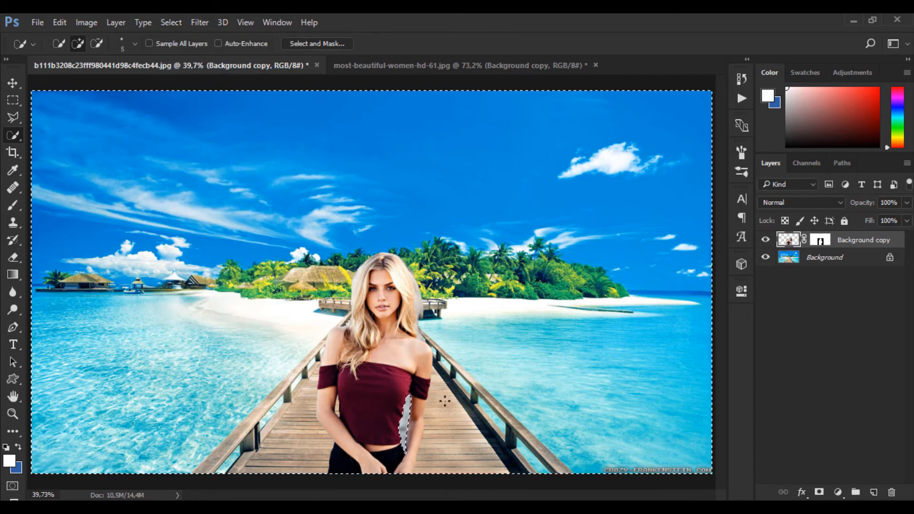
# Refine the gap's edge in Select and Mask with Radius 3 px, Smooth 29, Feather 0 px and Contrast 29%
pyautogui.click(314, 44)
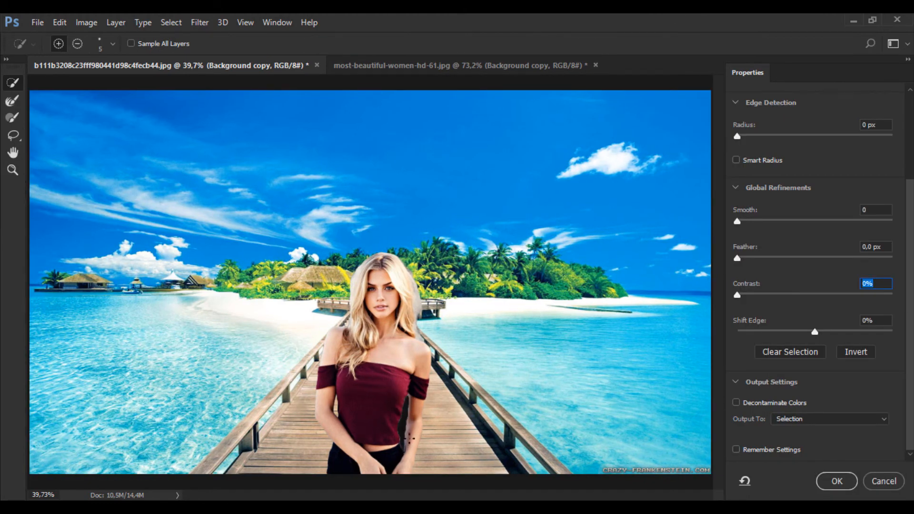
pyautogui.scroll(5, 408, 438)
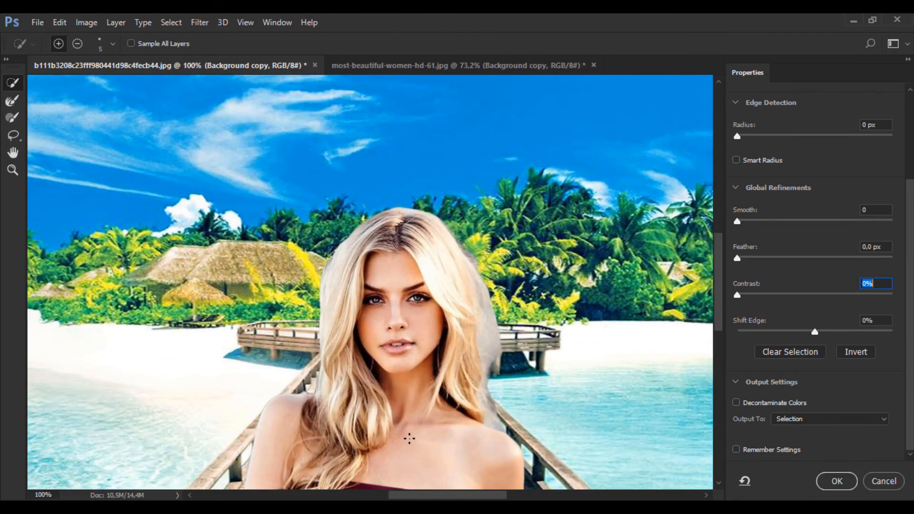
pyautogui.scroll(-8, 409, 438)
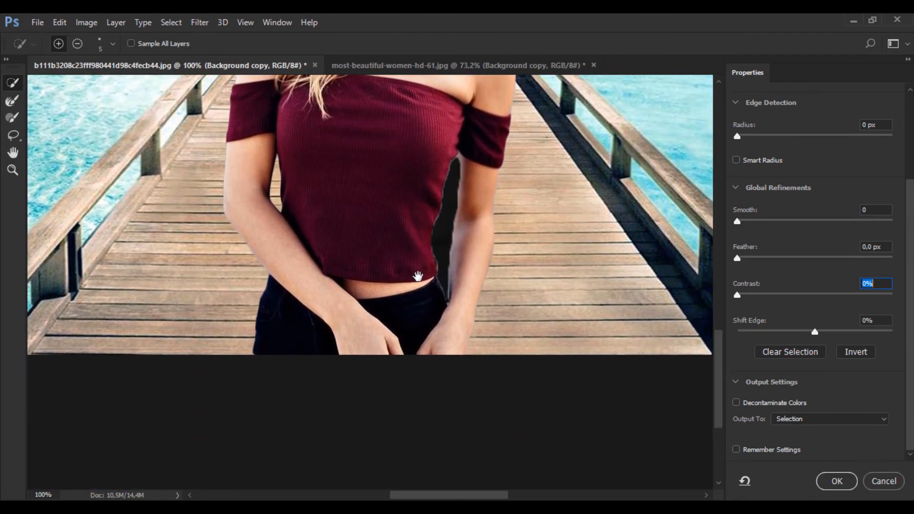
pyautogui.hotkey('ctrl', '+')
pyautogui.hotkey('ctrl', '+')
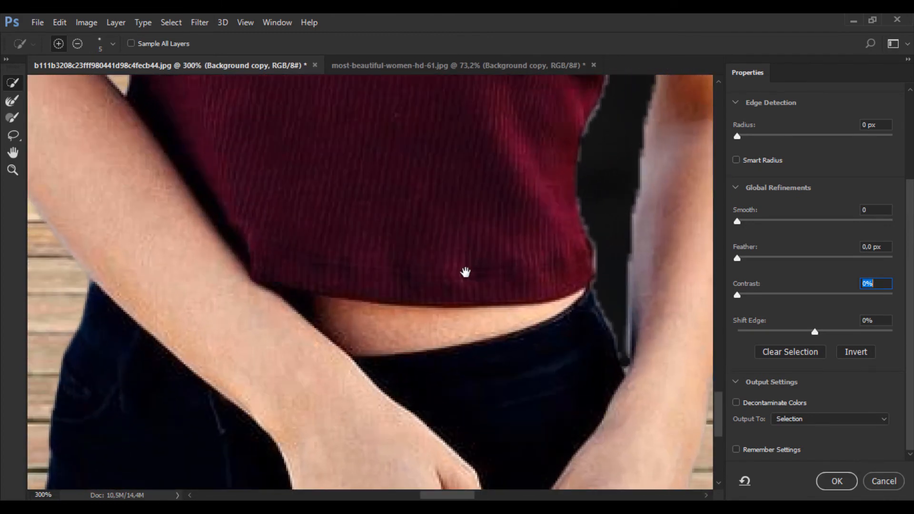
pyautogui.moveTo(465, 273); pyautogui.dragTo(275, 389)
pyautogui.moveTo(289, 351); pyautogui.dragTo(265, 385)
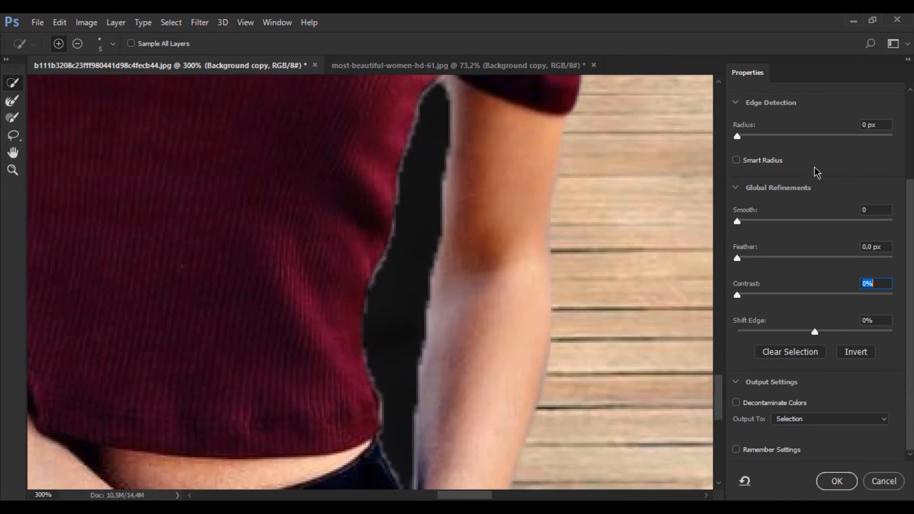
pyautogui.moveTo(737, 136); pyautogui.dragTo(761, 140)
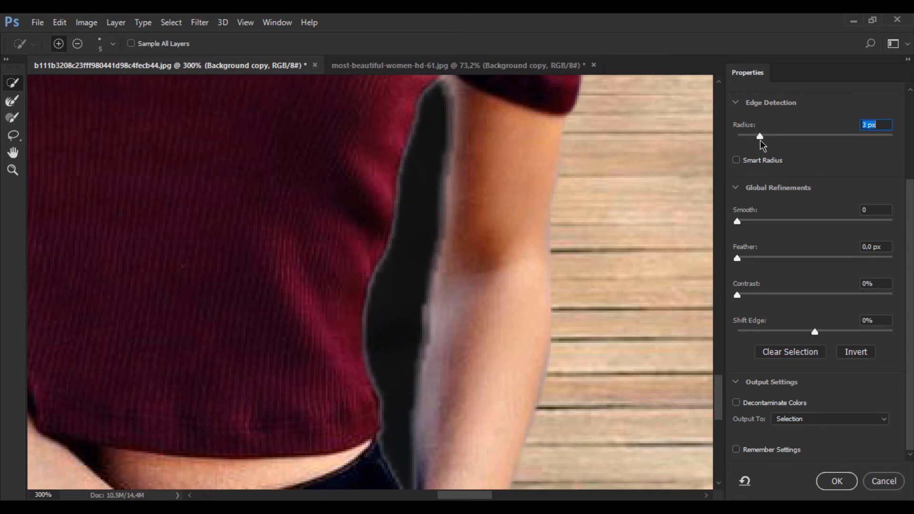
pyautogui.moveTo(737, 222); pyautogui.dragTo(779, 224)
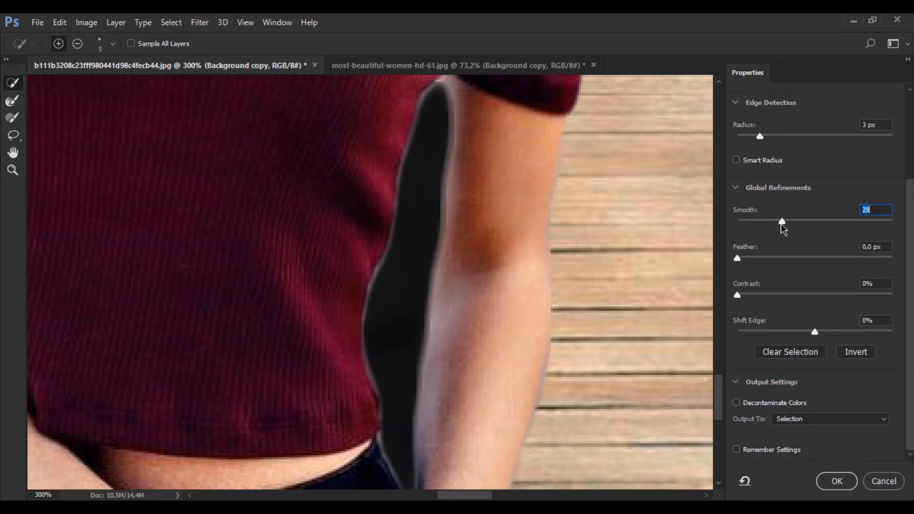
pyautogui.click(743, 257)
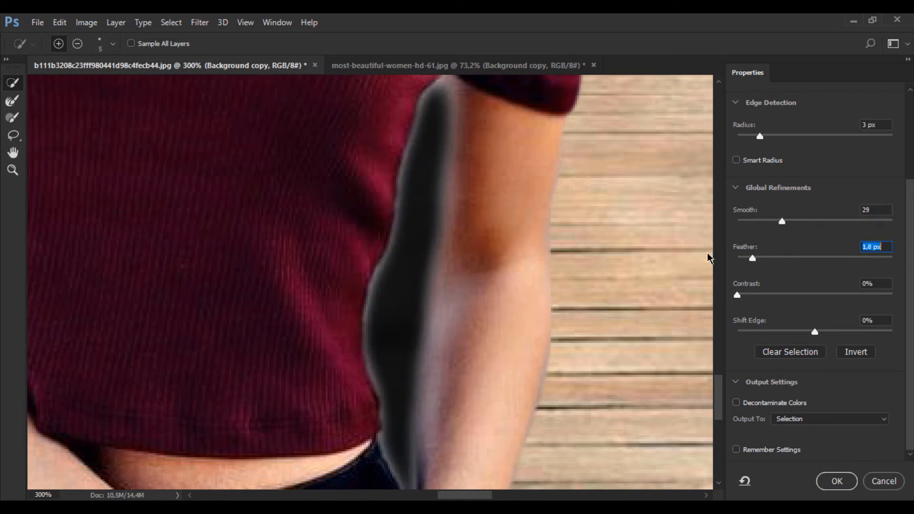
pyautogui.moveTo(740, 294); pyautogui.dragTo(767, 299)
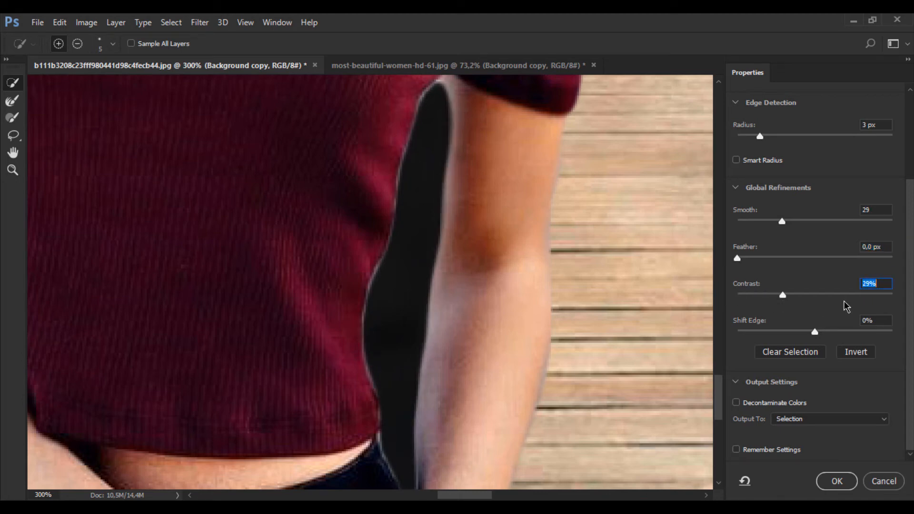
# Output the refined gap selection as a new layer with a layer mask
pyautogui.click(836, 420)
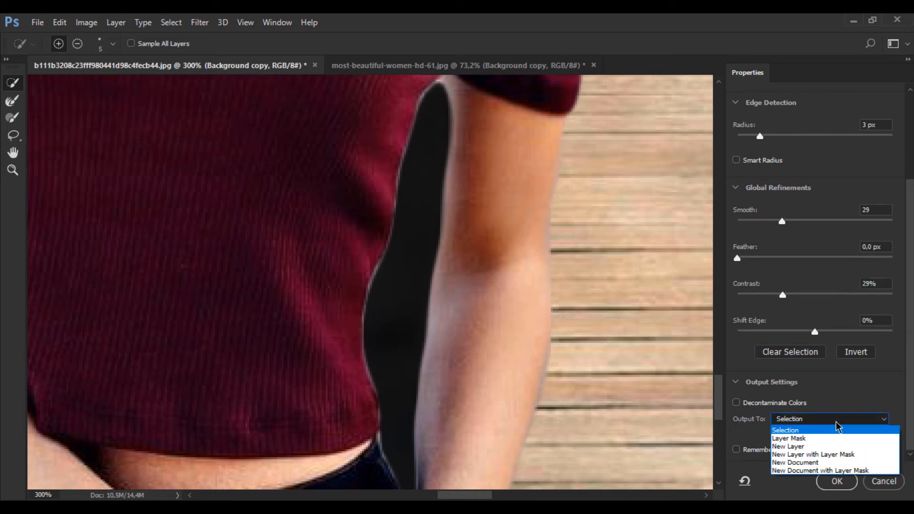
pyautogui.click(824, 453)
pyautogui.press('Return')
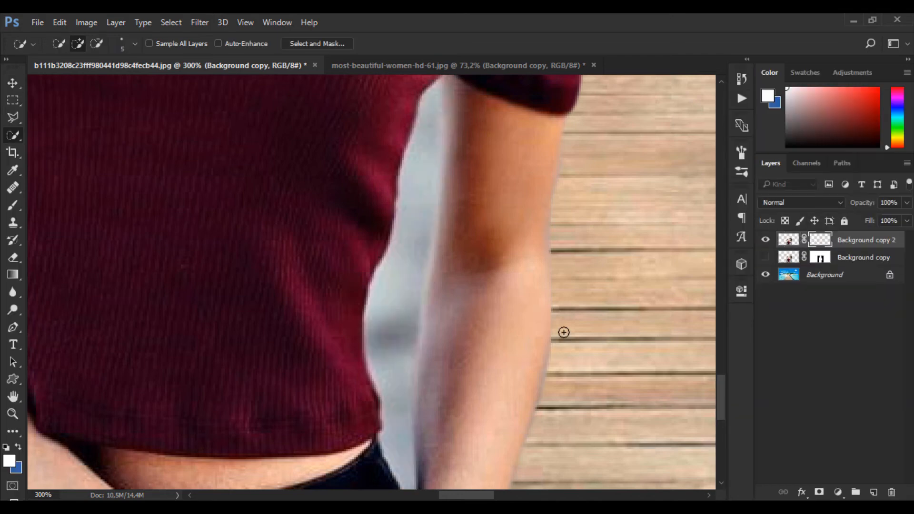
pyautogui.hotkey('ctrl', '0')
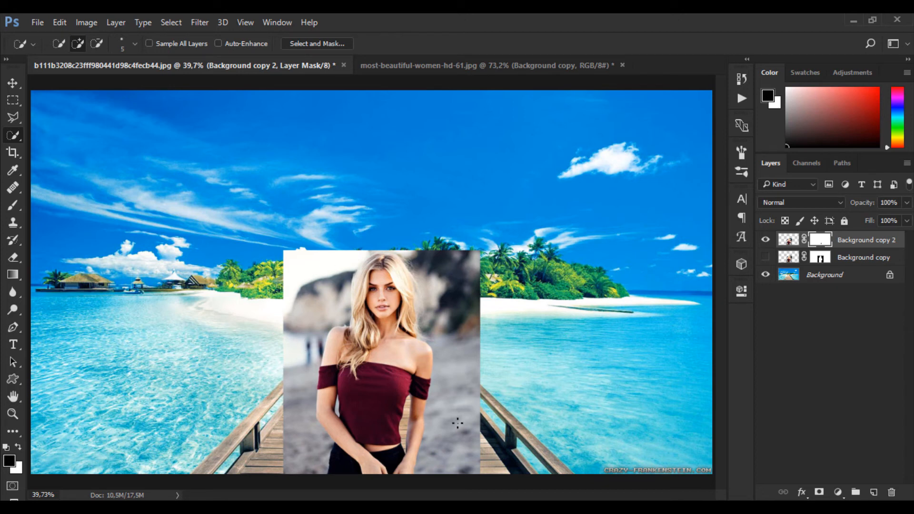
pyautogui.click(765, 257)
pyautogui.keyDown('ctrl'); pyautogui.click(822, 261); pyautogui.keyUp('ctrl')
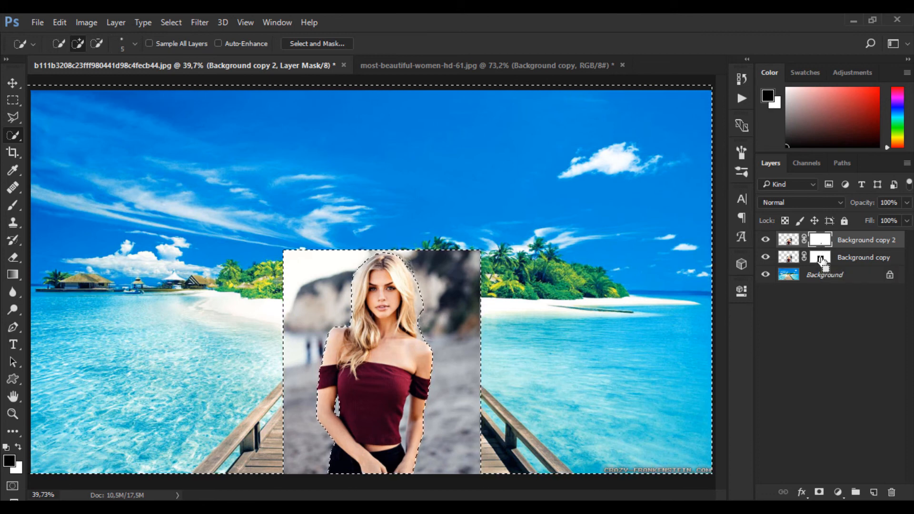
pyautogui.hotkey('ctrl', 'd')
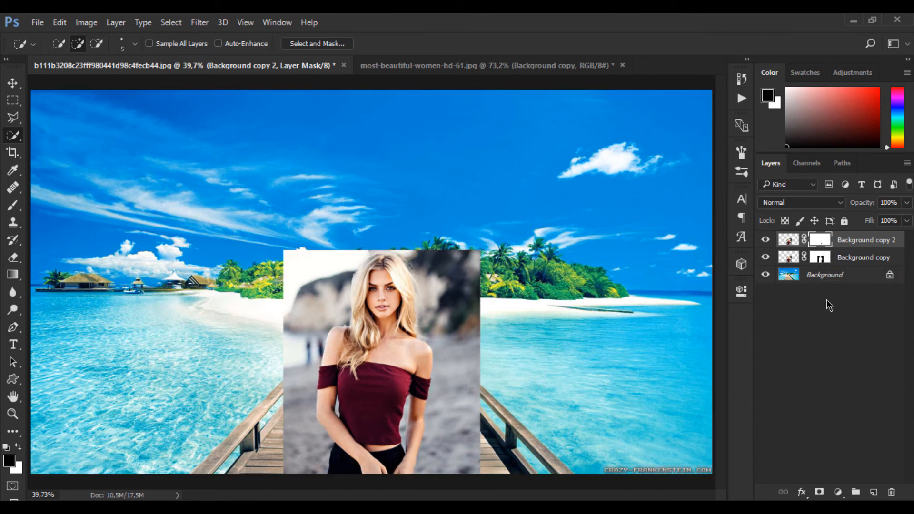
# Compare the Background copy and Background copy 2 layers by switching their visibility in turn
pyautogui.click(766, 258)
pyautogui.click(765, 240)
pyautogui.click(766, 257)
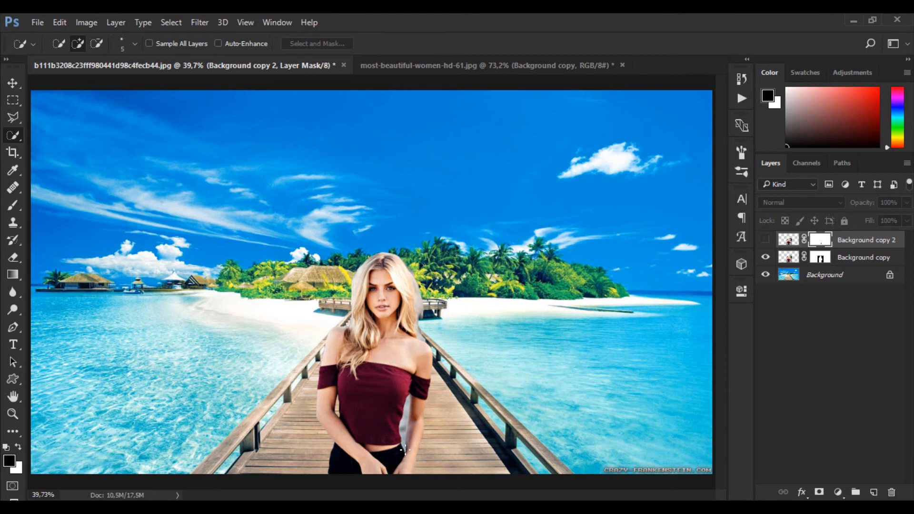
pyautogui.click(765, 257)
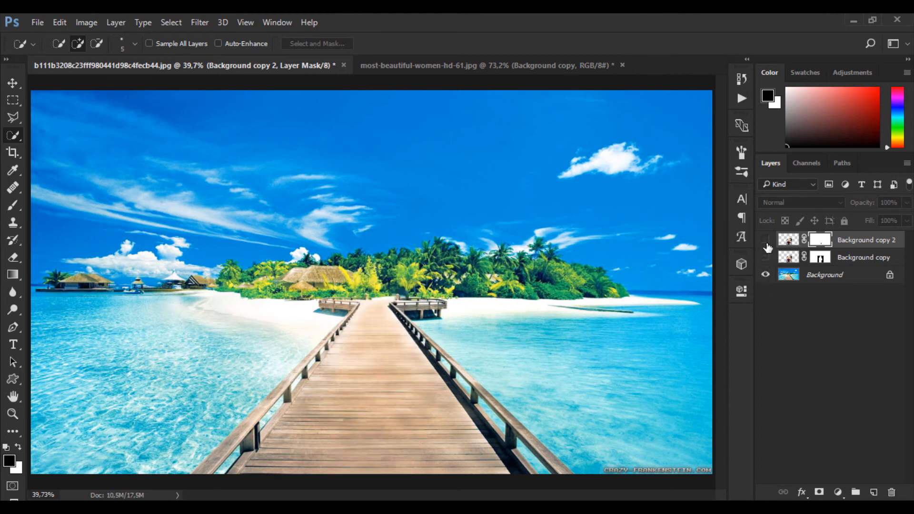
pyautogui.click(765, 240)
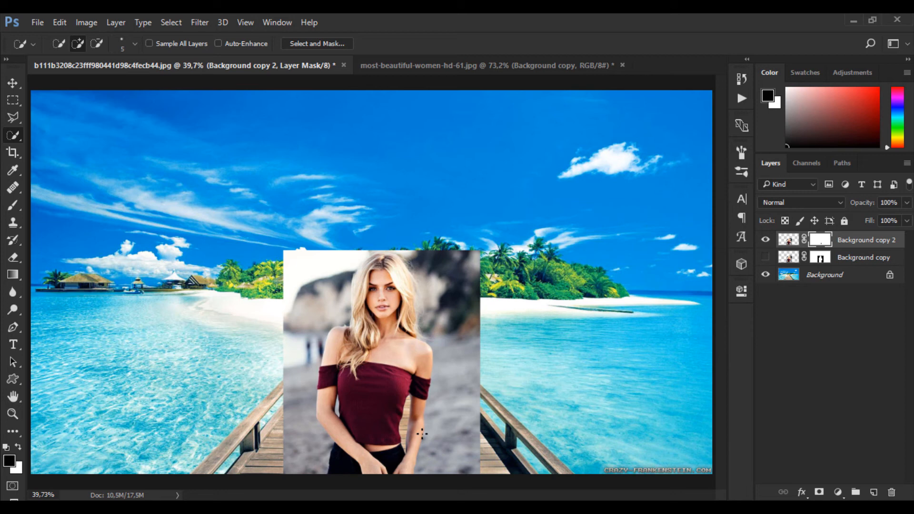
# Load the Background copy layer's mask as a selection and target the layer mask of Background copy 2
pyautogui.click(768, 258)
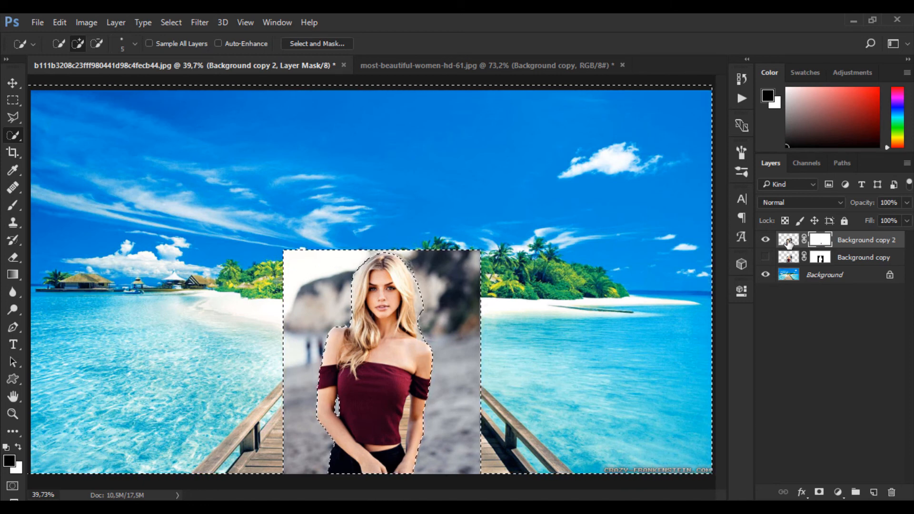
pyautogui.click(789, 241)
pyautogui.click(820, 240)
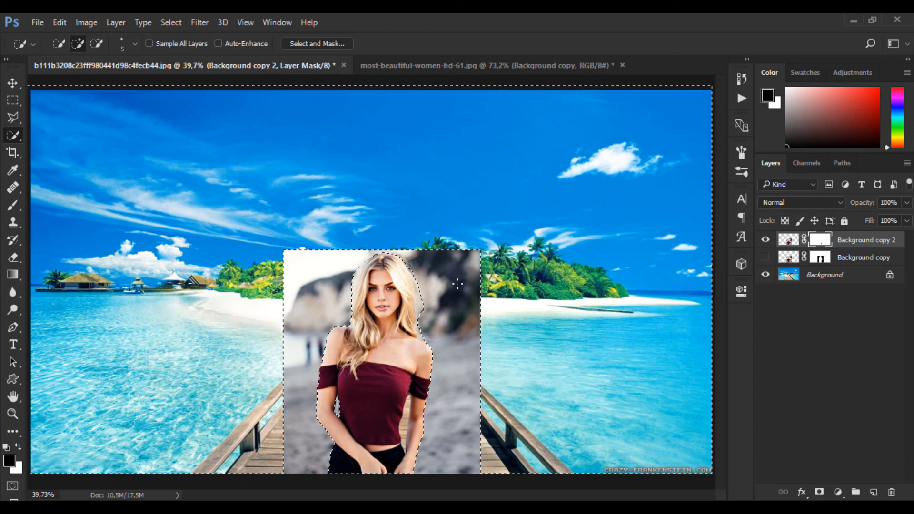
# Invert the selection and paint black with the Brush on the Background copy 2 mask to hide the beach around the woman
pyautogui.press('b')
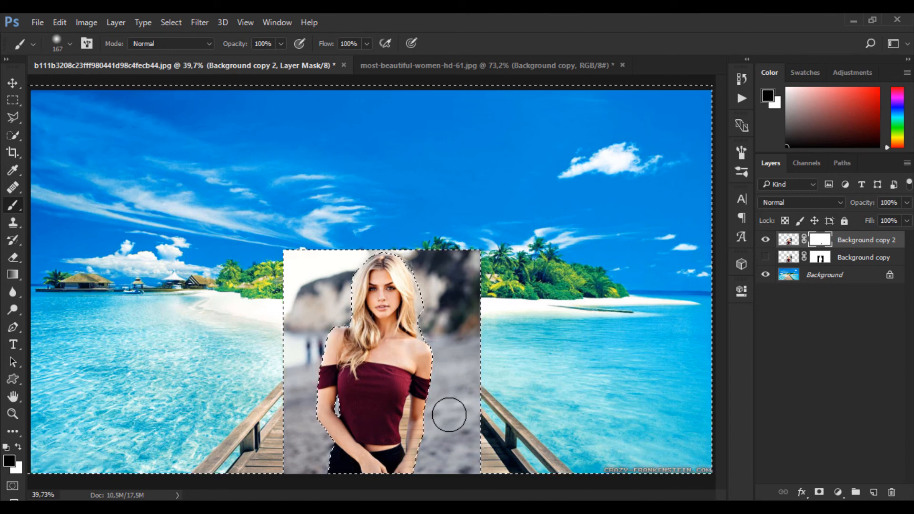
pyautogui.press('x')
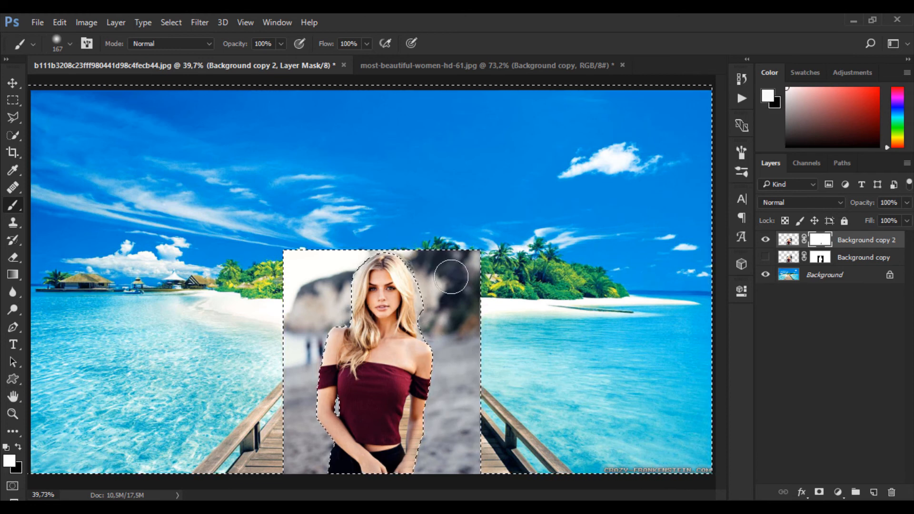
pyautogui.press('x')
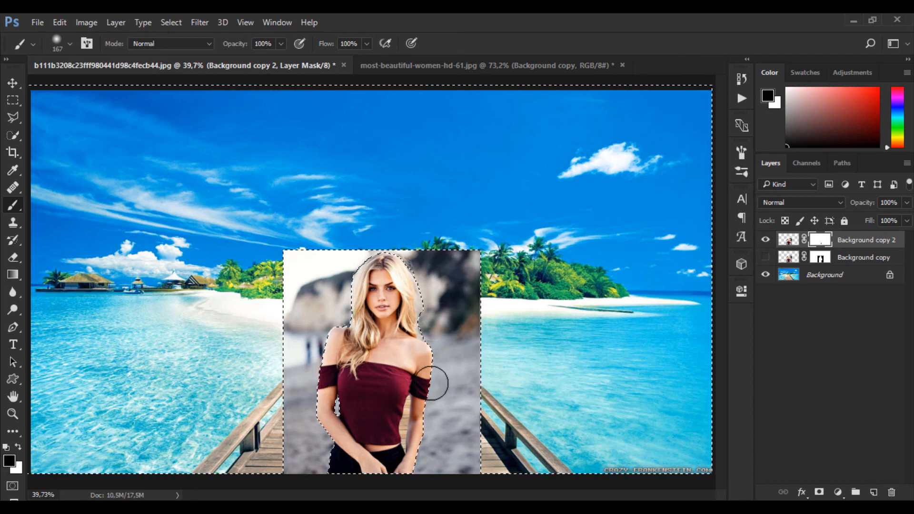
pyautogui.hotkey('ctrl', 'shift', 'i')
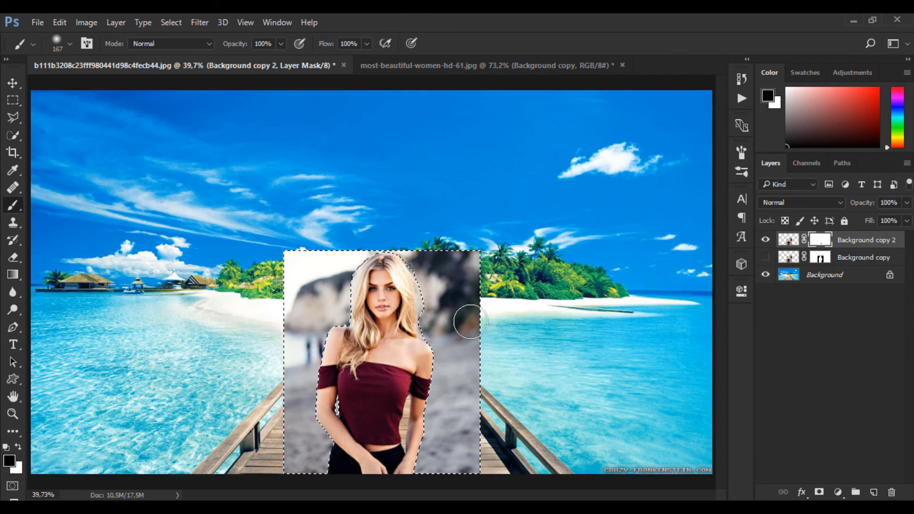
pyautogui.moveTo(354, 256)
pyautogui.mouseDown()
pyautogui.moveTo(226, 268)
pyautogui.moveTo(301, 321)
pyautogui.moveTo(288, 300)
pyautogui.moveTo(293, 321)
pyautogui.moveTo(341, 315)
pyautogui.moveTo(330, 305)
pyautogui.moveTo(310, 341)
pyautogui.moveTo(322, 429)
pyautogui.moveTo(291, 433)
pyautogui.moveTo(275, 423)
pyautogui.moveTo(303, 355)
pyautogui.moveTo(292, 323)
pyautogui.moveTo(399, 339)
pyautogui.moveTo(301, 398)
pyautogui.moveTo(302, 438)
pyautogui.moveTo(345, 467)
pyautogui.moveTo(416, 457)
pyautogui.moveTo(388, 466)
pyautogui.moveTo(463, 393)
pyautogui.moveTo(430, 412)
pyautogui.moveTo(512, 436)
pyautogui.moveTo(458, 382)
pyautogui.moveTo(452, 333)
pyautogui.moveTo(491, 327)
pyautogui.moveTo(494, 314)
pyautogui.moveTo(447, 388)
pyautogui.mouseUp()
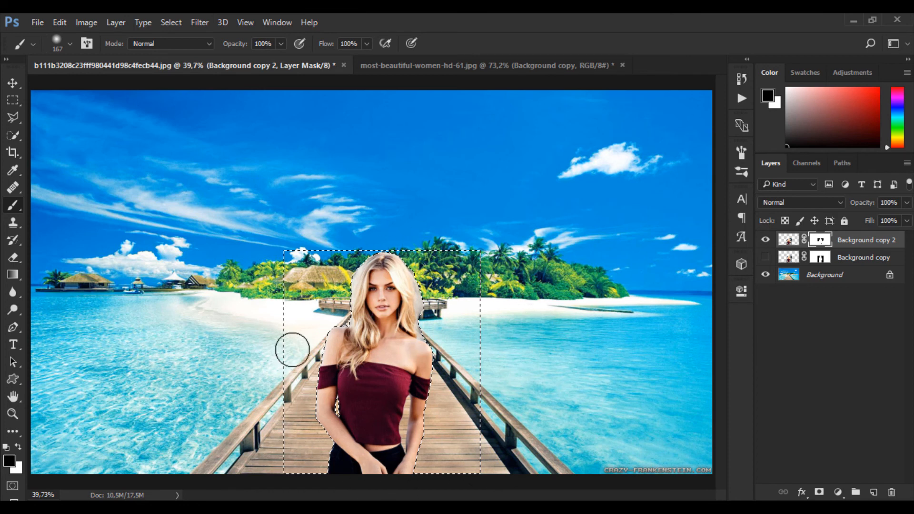
# Clear the selection around the woman and set the Brush to size 27 with Soft Light mode
pyautogui.hotkey('ctrl', 'd')
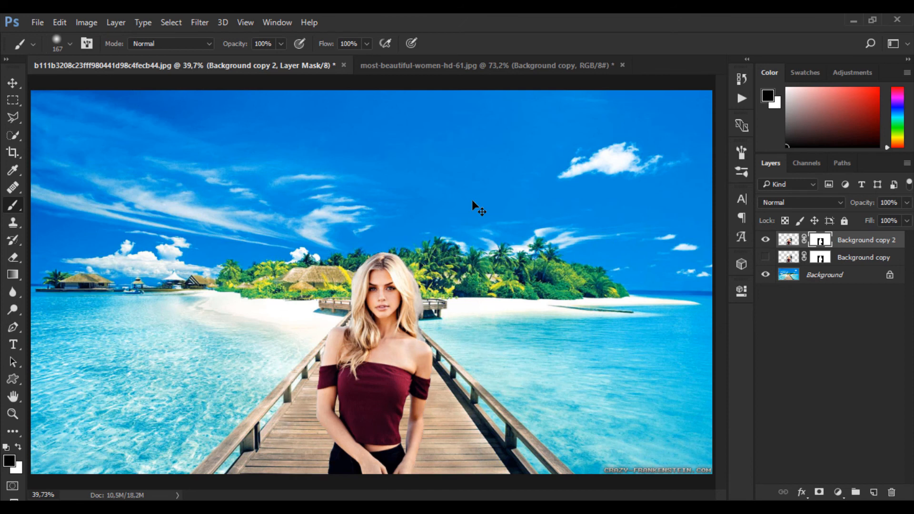
pyautogui.press('v')
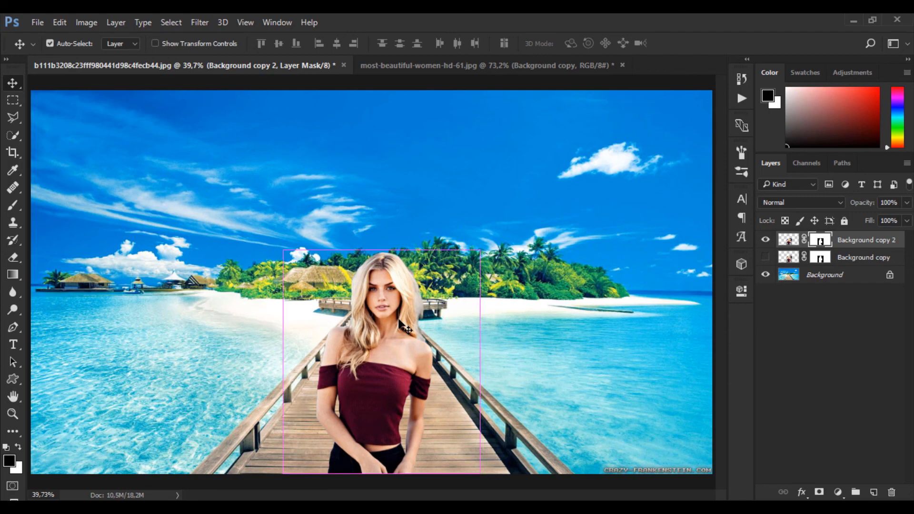
pyautogui.scroll(8, 402, 325)
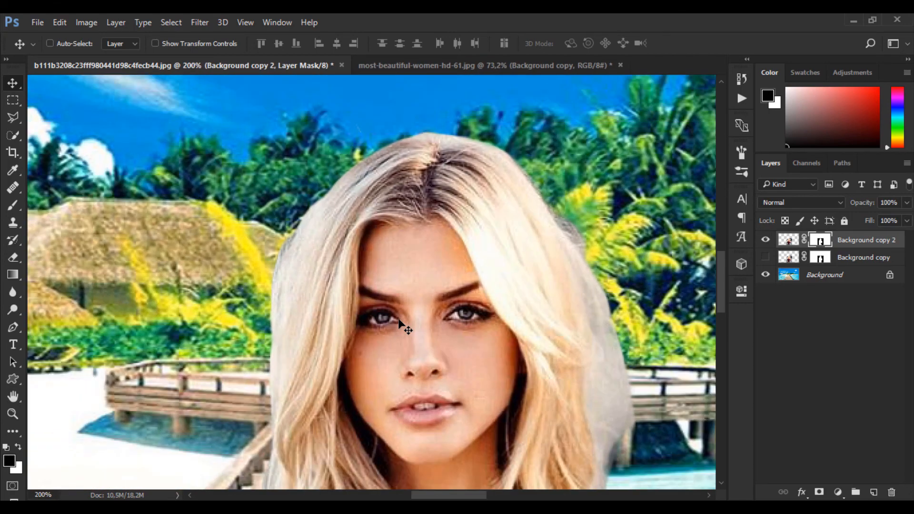
pyautogui.moveTo(477, 323); pyautogui.dragTo(358, 219)
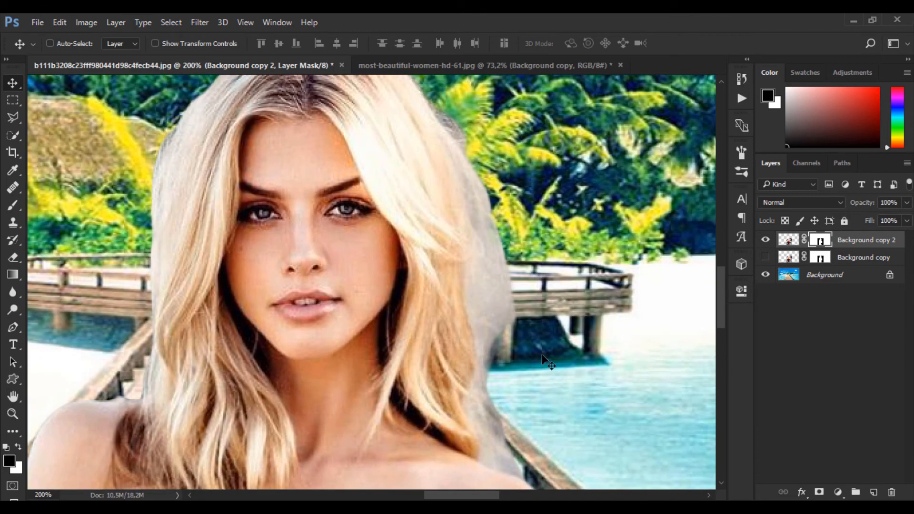
pyautogui.moveTo(540, 469); pyautogui.dragTo(499, 408)
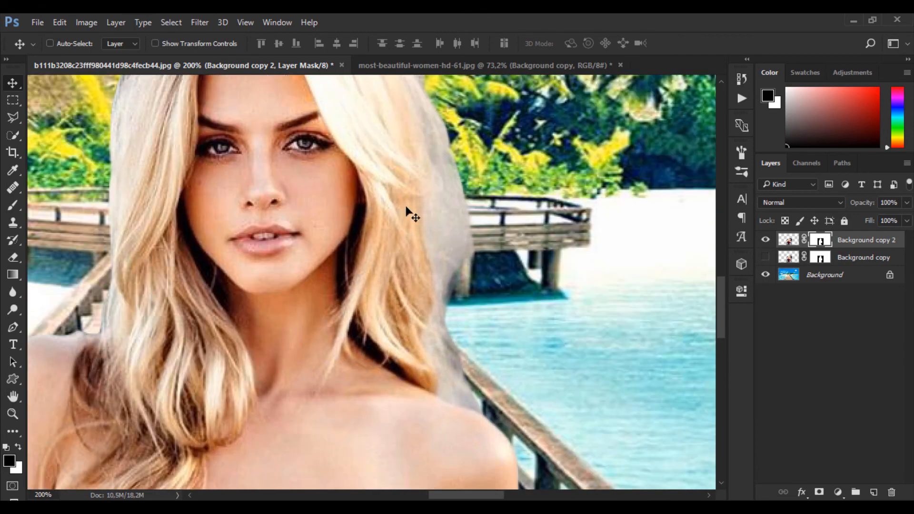
pyautogui.moveTo(408, 210); pyautogui.dragTo(415, 272)
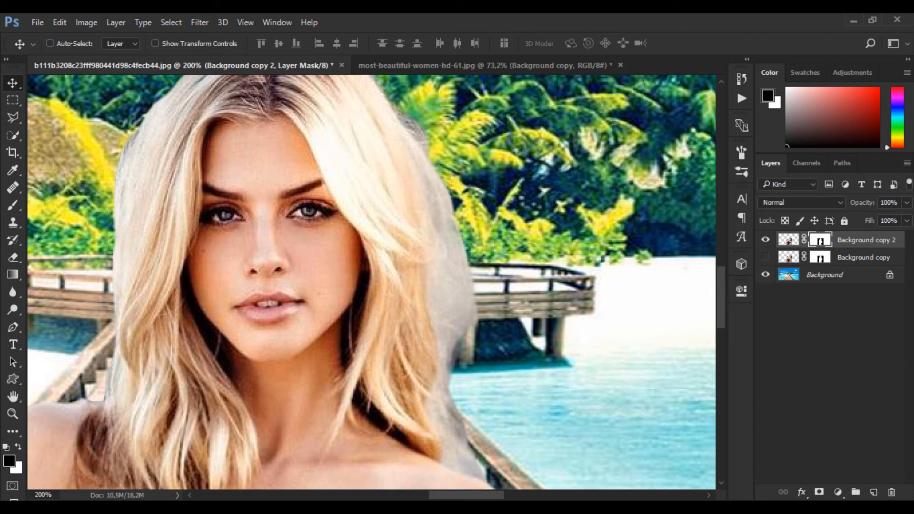
pyautogui.press('b')
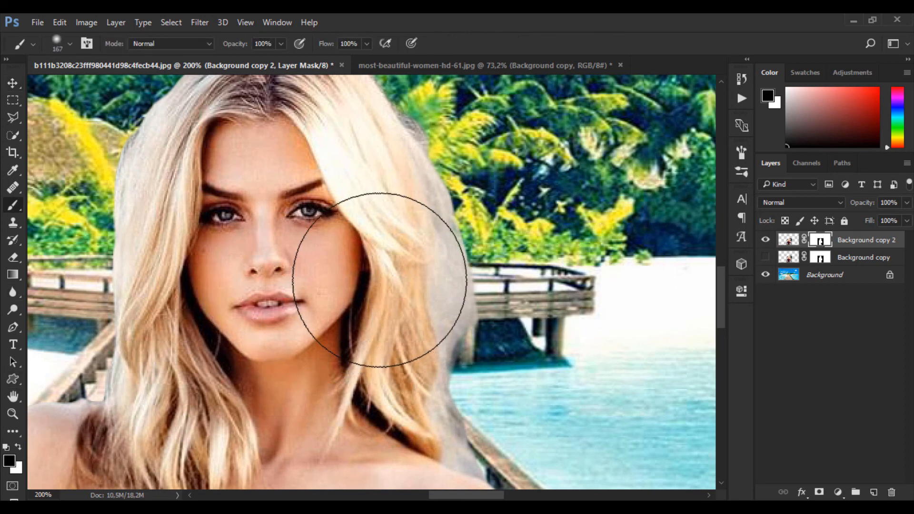
pyautogui.moveTo(380, 280)
pyautogui.mouseDown()
pyautogui.moveTo(279, 284)
pyautogui.moveTo(373, 302)
pyautogui.mouseUp()
pyautogui.press('space')
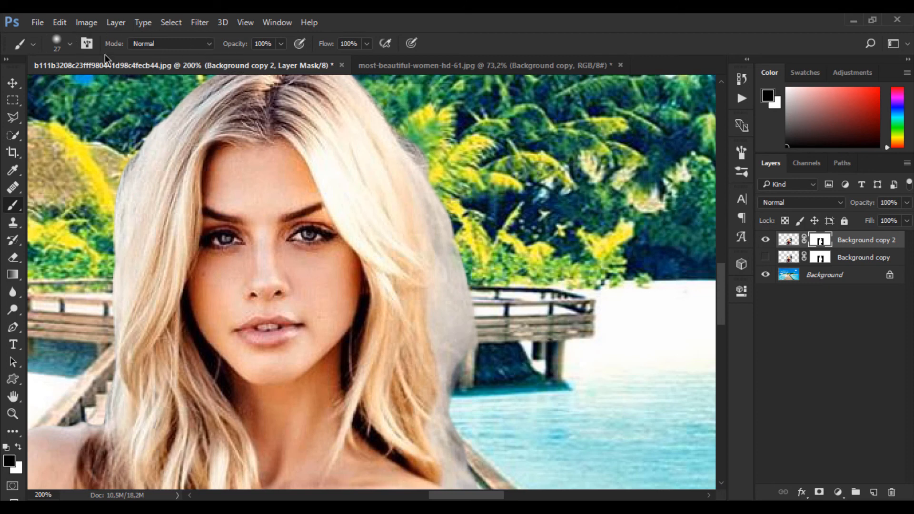
pyautogui.click(209, 44)
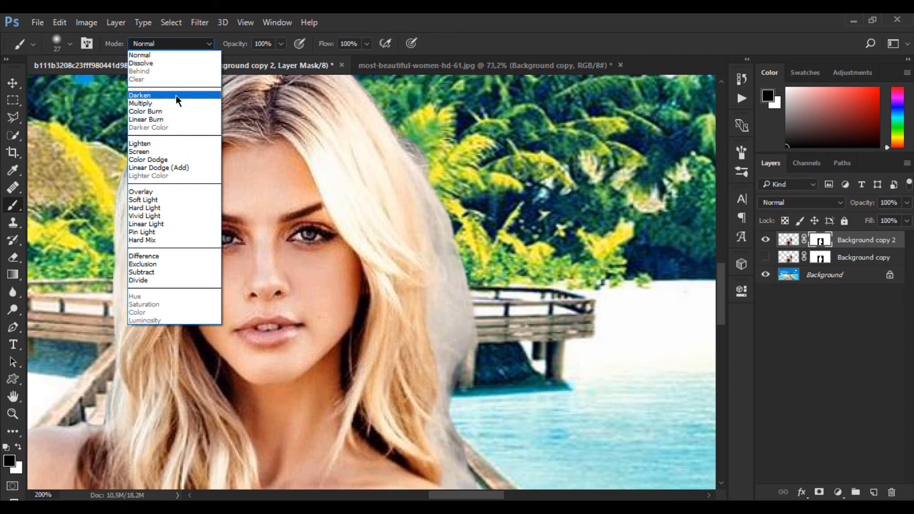
pyautogui.click(174, 200)
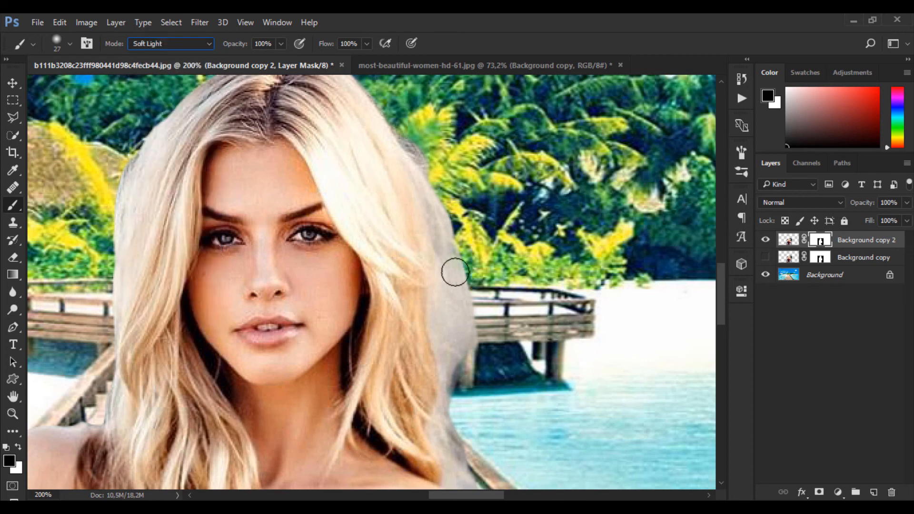
# Paint black on the Background copy 2 mask along the grey halo beside the woman's hair to blend its edge
pyautogui.moveTo(444, 219); pyautogui.dragTo(450, 221)
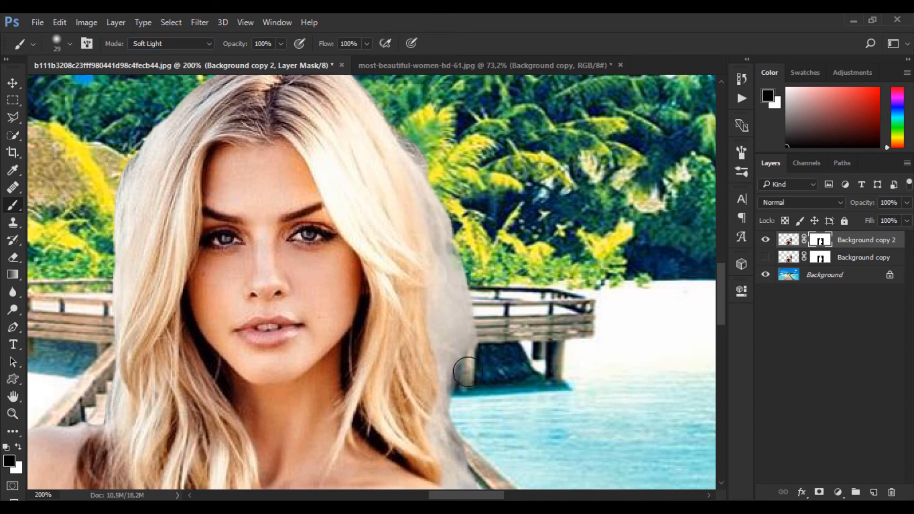
pyautogui.moveTo(475, 395); pyautogui.dragTo(469, 312)
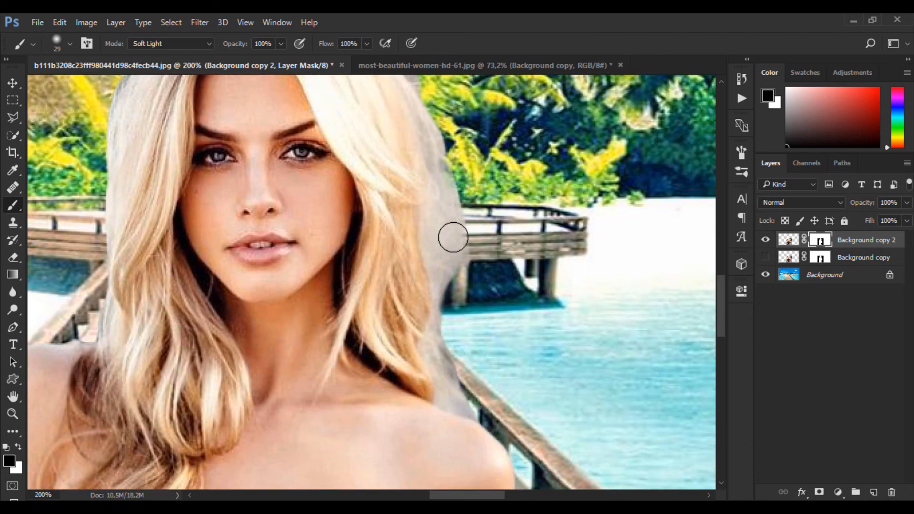
pyautogui.moveTo(439, 161); pyautogui.dragTo(450, 229)
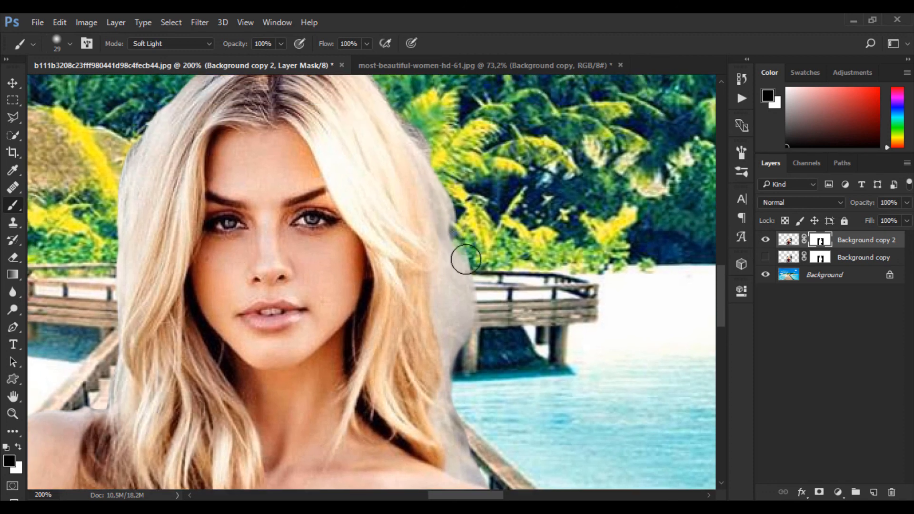
pyautogui.moveTo(454, 233)
pyautogui.mouseDown()
pyautogui.moveTo(433, 169)
pyautogui.moveTo(430, 183)
pyautogui.moveTo(442, 219)
pyautogui.moveTo(431, 155)
pyautogui.moveTo(456, 241)
pyautogui.moveTo(432, 143)
pyautogui.moveTo(469, 294)
pyautogui.moveTo(474, 366)
pyautogui.moveTo(460, 266)
pyautogui.moveTo(460, 387)
pyautogui.moveTo(462, 287)
pyautogui.moveTo(465, 380)
pyautogui.moveTo(468, 346)
pyautogui.mouseUp()
# Nudge the woman on the Background copy 2 layer back and forth, leaving her slightly farther left on the boardwalk
pyautogui.press('v')
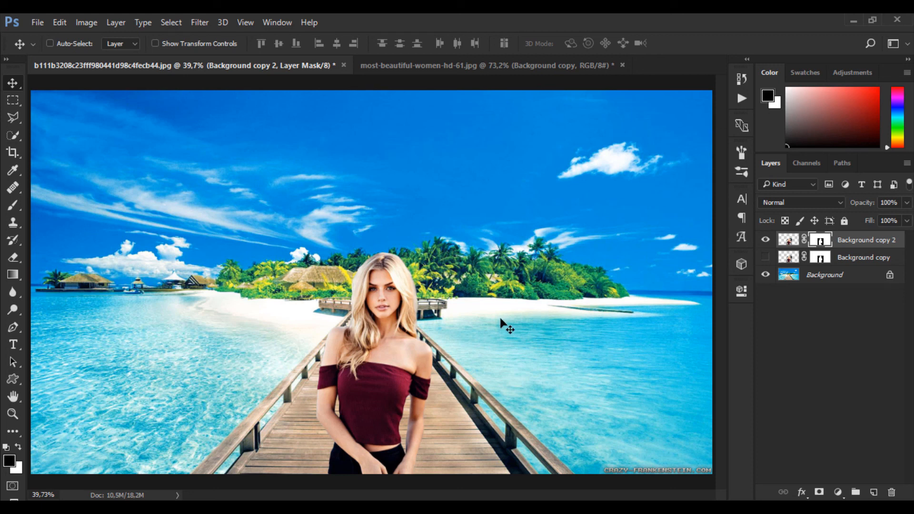
pyautogui.press('Right')
pyautogui.press('Right')
pyautogui.press('Right')
pyautogui.press('Right')
pyautogui.press('Right')
pyautogui.press('Right')
pyautogui.press('Right')
pyautogui.press('Right')
pyautogui.press('Right')
pyautogui.press('Right')
pyautogui.press('Right')
pyautogui.press('Right')
pyautogui.press('Right')
pyautogui.press('Right')
pyautogui.press('Right')
pyautogui.press('Right')
pyautogui.press('Right')
pyautogui.press('Right')
pyautogui.press('Left')
pyautogui.press('Left')
pyautogui.press('Left')
pyautogui.press('Left')
pyautogui.press('Left')
pyautogui.press('Left')
pyautogui.press('Left')
pyautogui.press('Left')
pyautogui.press('Left')
pyautogui.press('Left')
pyautogui.press('Left')
pyautogui.press('Left')
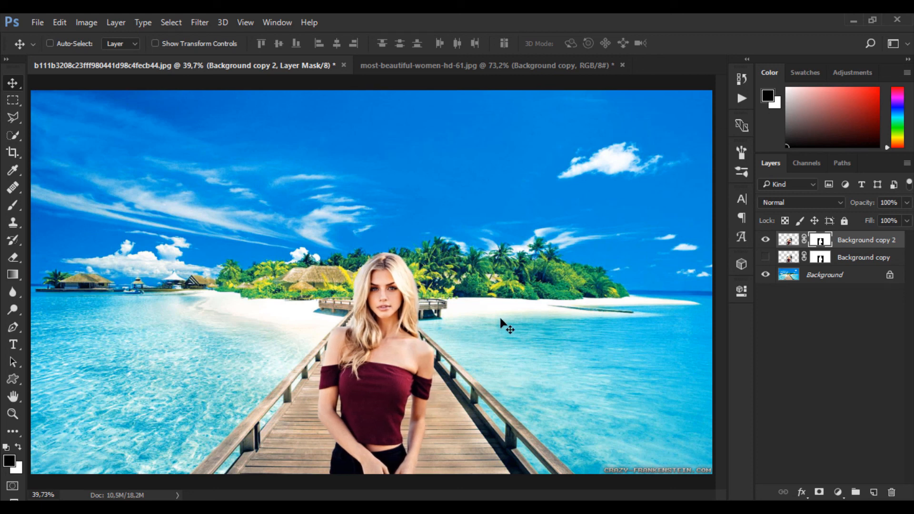
pyautogui.press('Left')
pyautogui.press('Left')
pyautogui.press('Left')
pyautogui.press('Left')
pyautogui.press('Left')
pyautogui.press('Left')
pyautogui.press('Left')
pyautogui.press('Left')
pyautogui.press('Left')
pyautogui.press('Left')
pyautogui.press('Left')
pyautogui.press('Left')
pyautogui.press('Left')
pyautogui.press('Left')
pyautogui.press('Left')
pyautogui.press('Left')
pyautogui.press('Left')
pyautogui.press('Left')
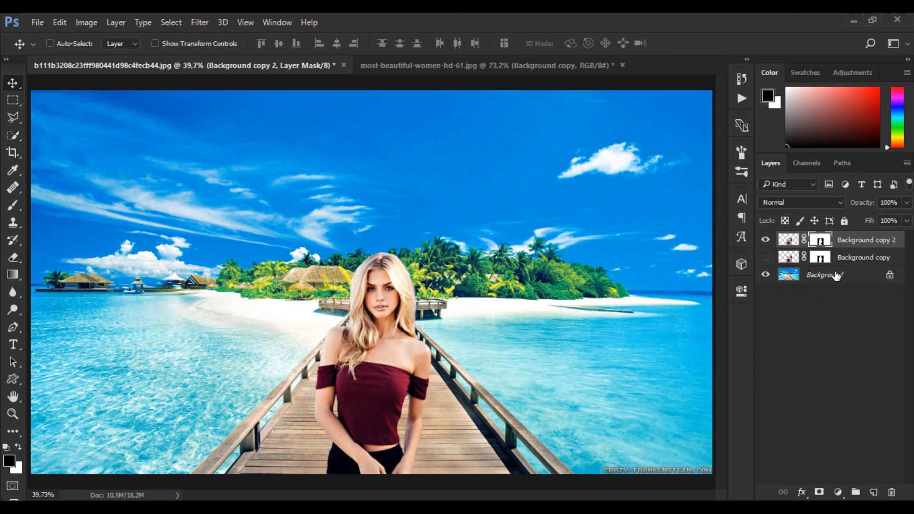
# Duplicate the Background layer beneath the woman's layers and check the composite around her hair
pyautogui.click(900, 281)
pyautogui.hotkey('ctrl', 'j')
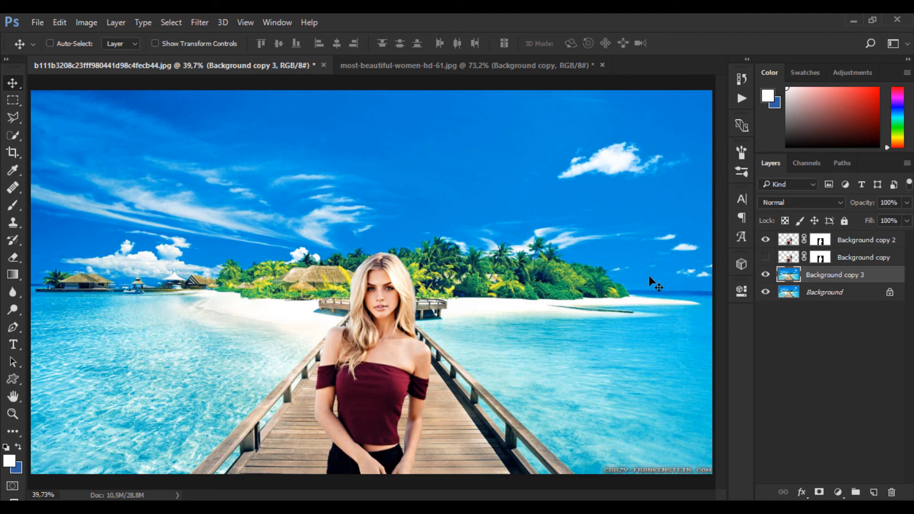
pyautogui.hotkey('ctrl', '+')
pyautogui.hotkey('ctrl', '+')
pyautogui.hotkey('ctrl', '+')
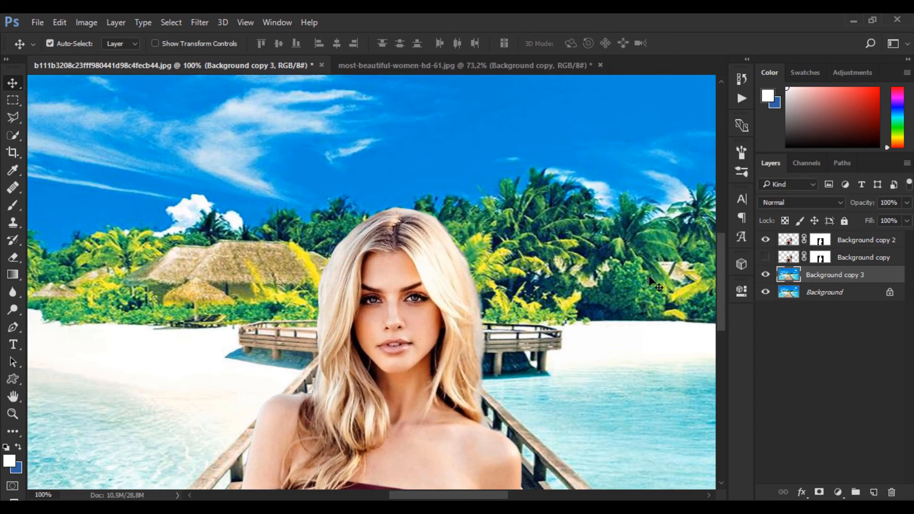
pyautogui.moveTo(449, 298); pyautogui.dragTo(455, 270)
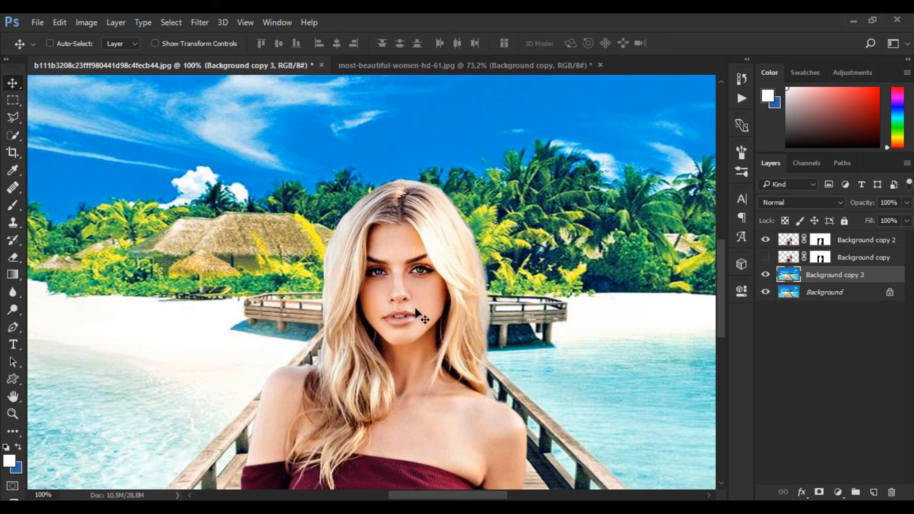
pyautogui.moveTo(415, 310); pyautogui.dragTo(473, 409)
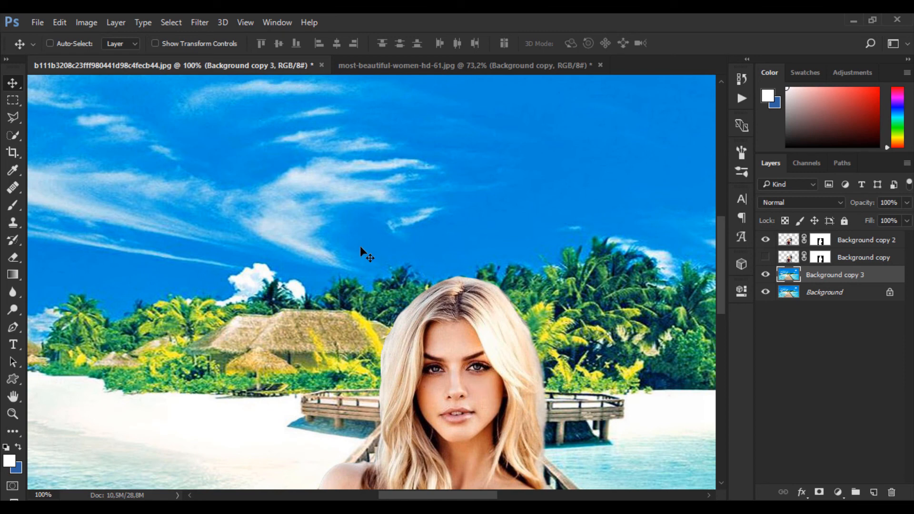
pyautogui.hotkey('ctrl', '0')
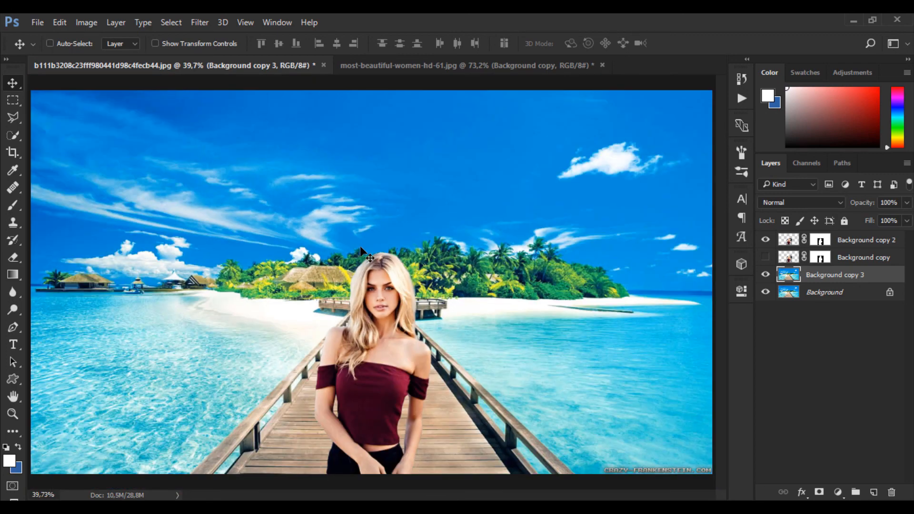